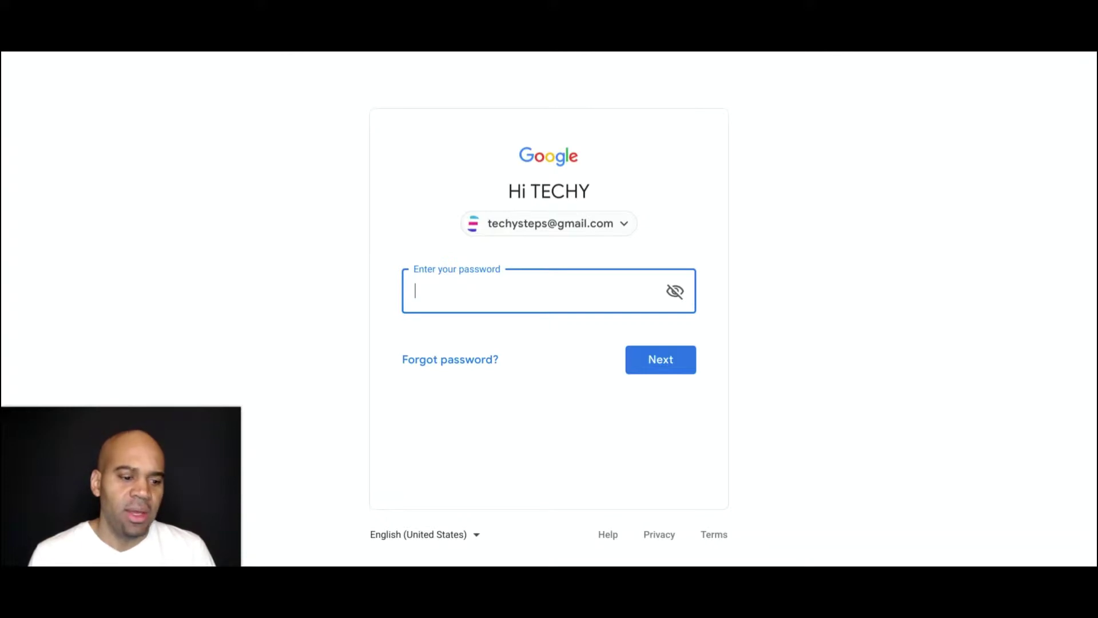
Choose the saved Google account and sign in to Drive with the account password
click(618, 224)
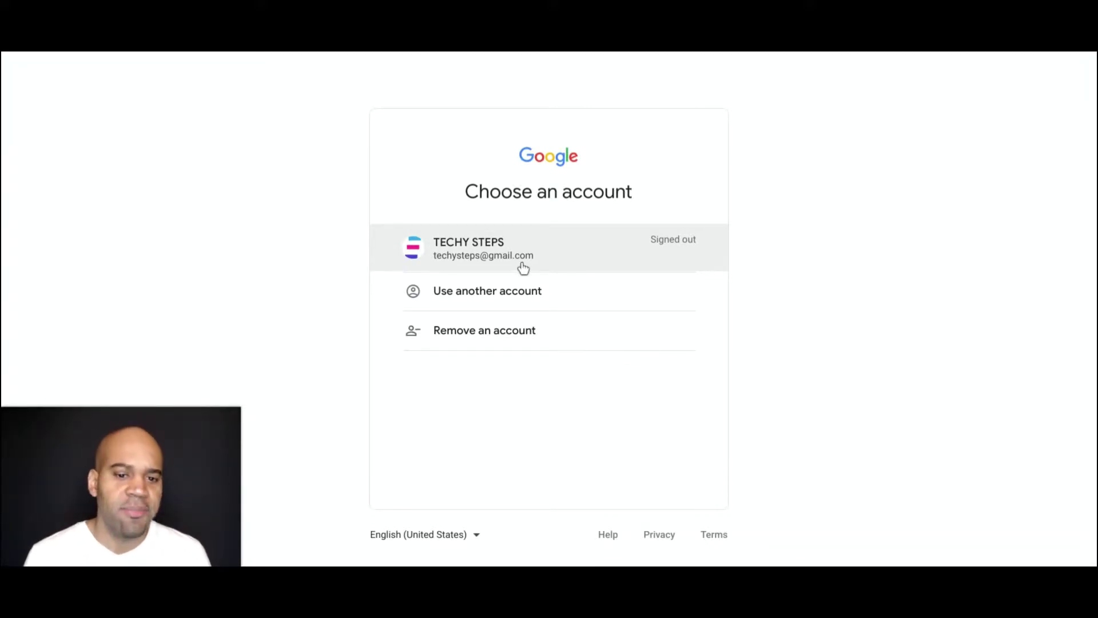
click(502, 246)
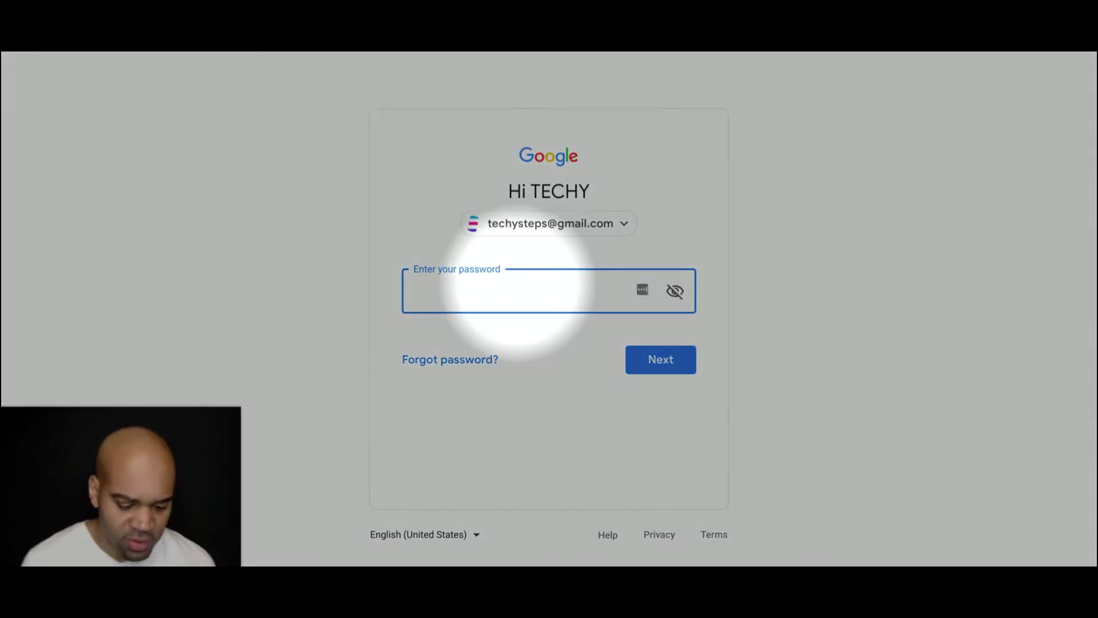
text(•••••••••)
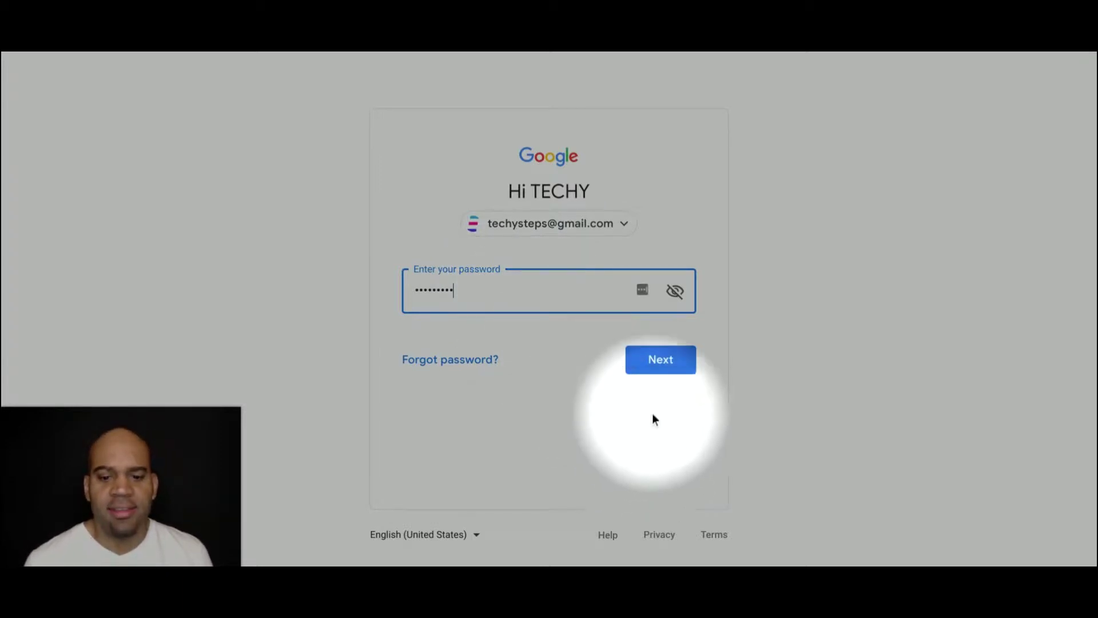
click(658, 372)
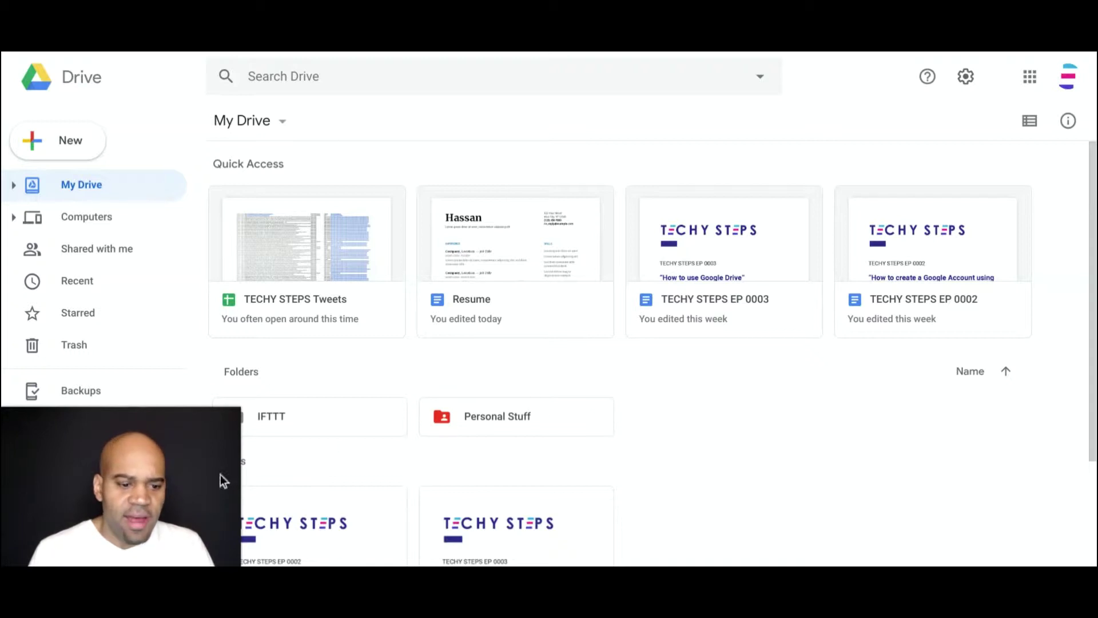
Expand My Drive in the navigation tree to list its folders
drag(102, 498, 734, 488)
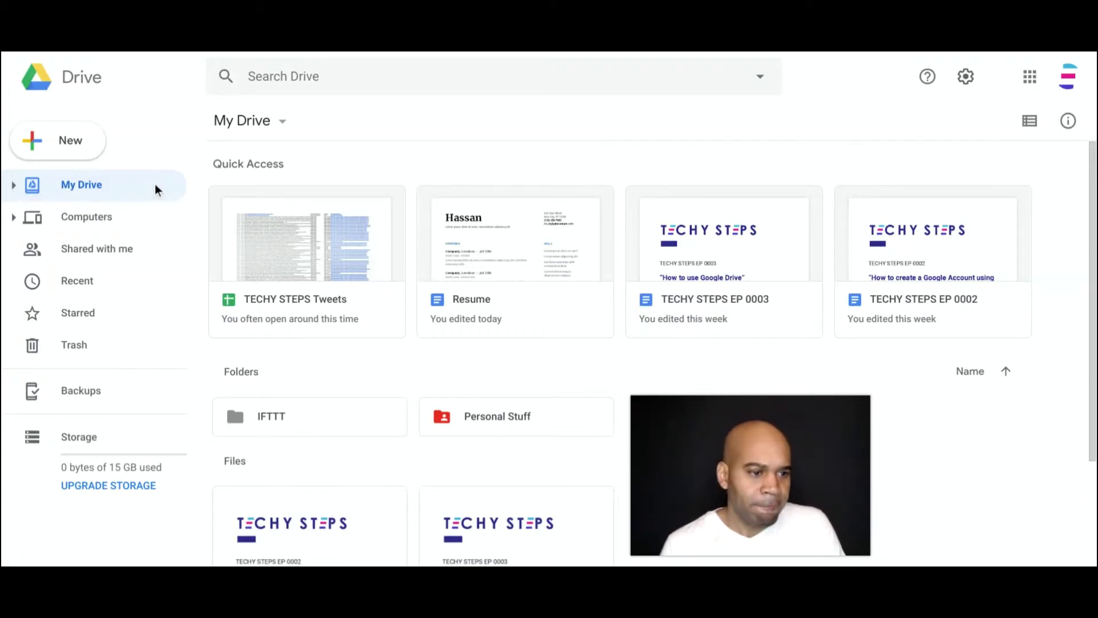
click(14, 184)
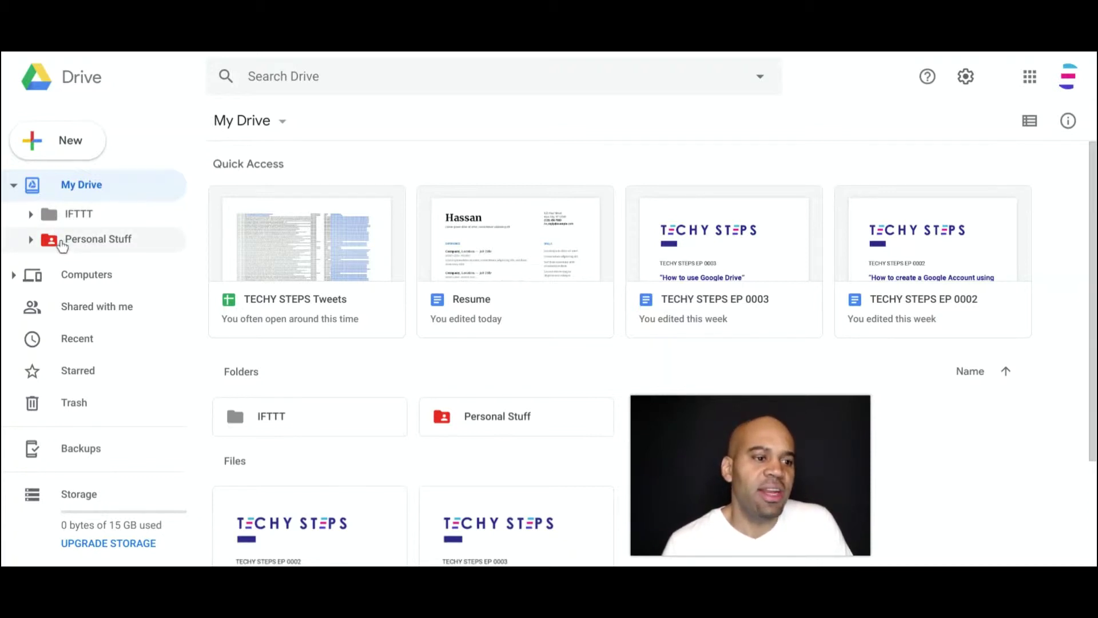
Change the color of the Personal Stuff folder to gray
right_click(62, 245)
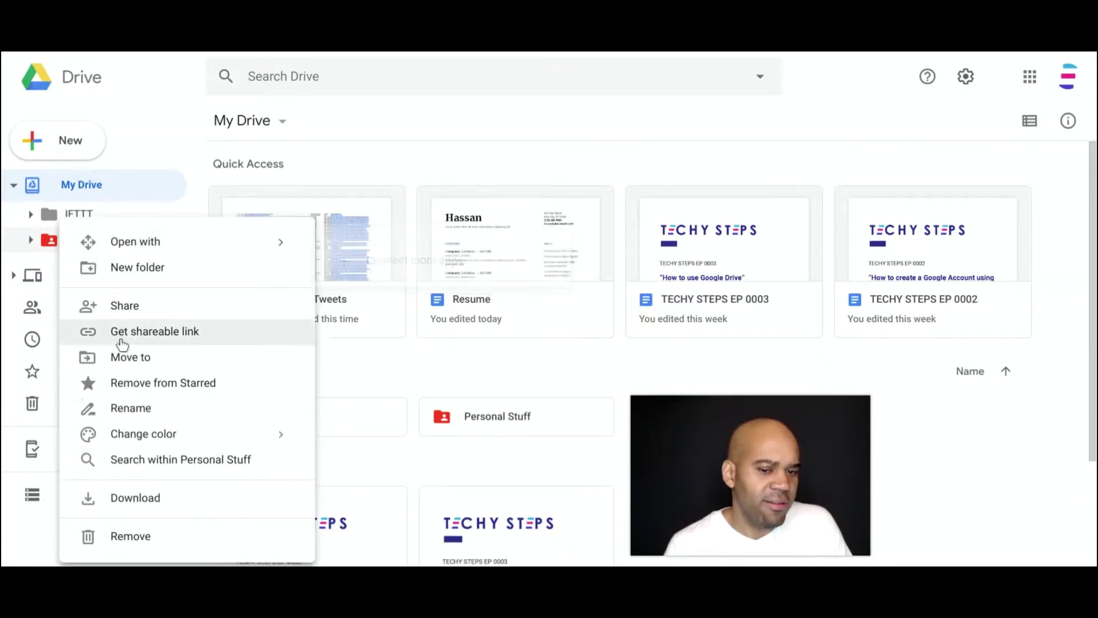
mouse_move(175, 435)
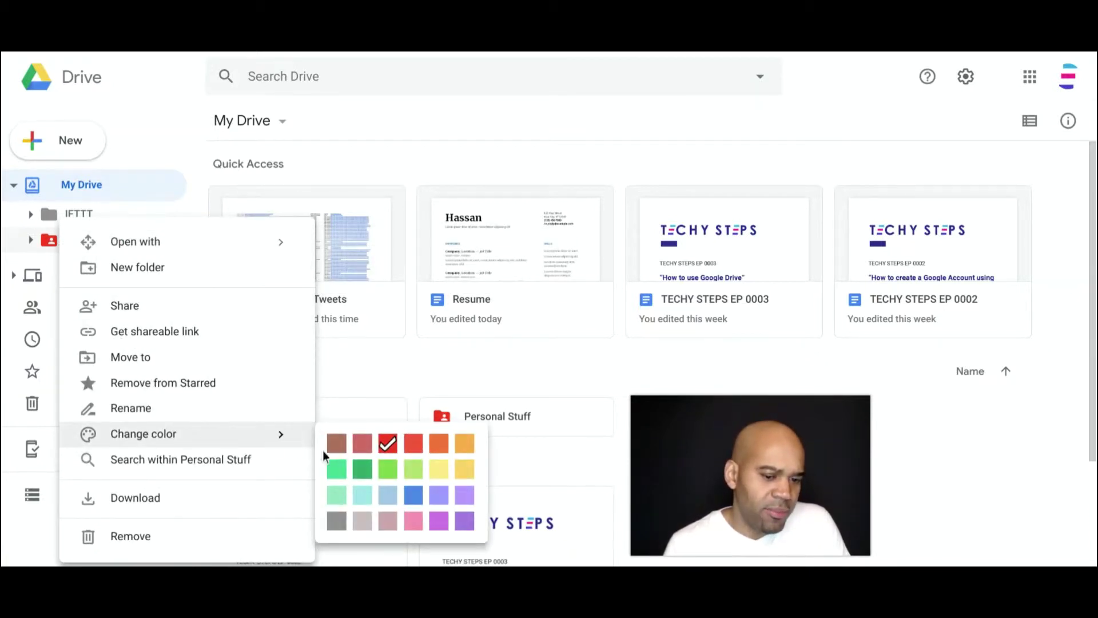
click(342, 519)
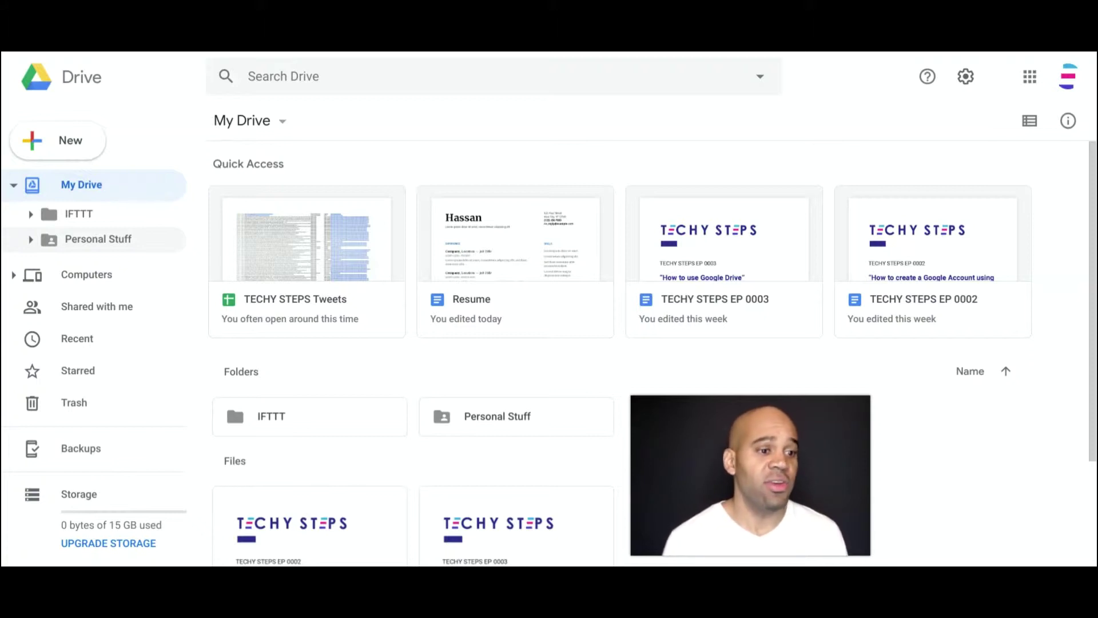
Change the color of the Personal Stuff folder to bright red
right_click(106, 239)
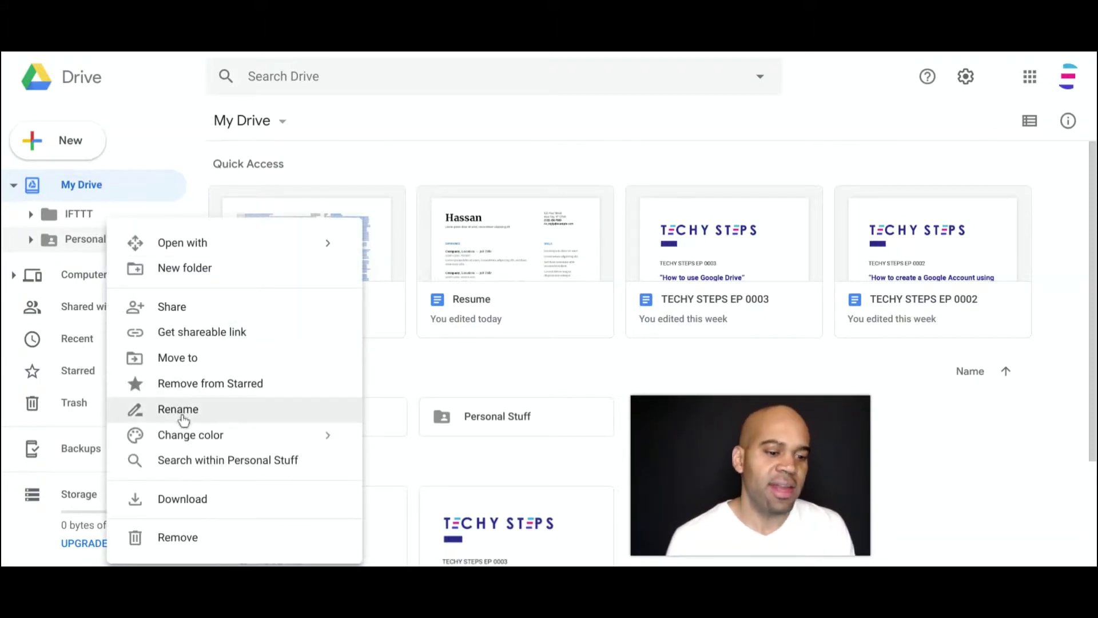
mouse_move(208, 434)
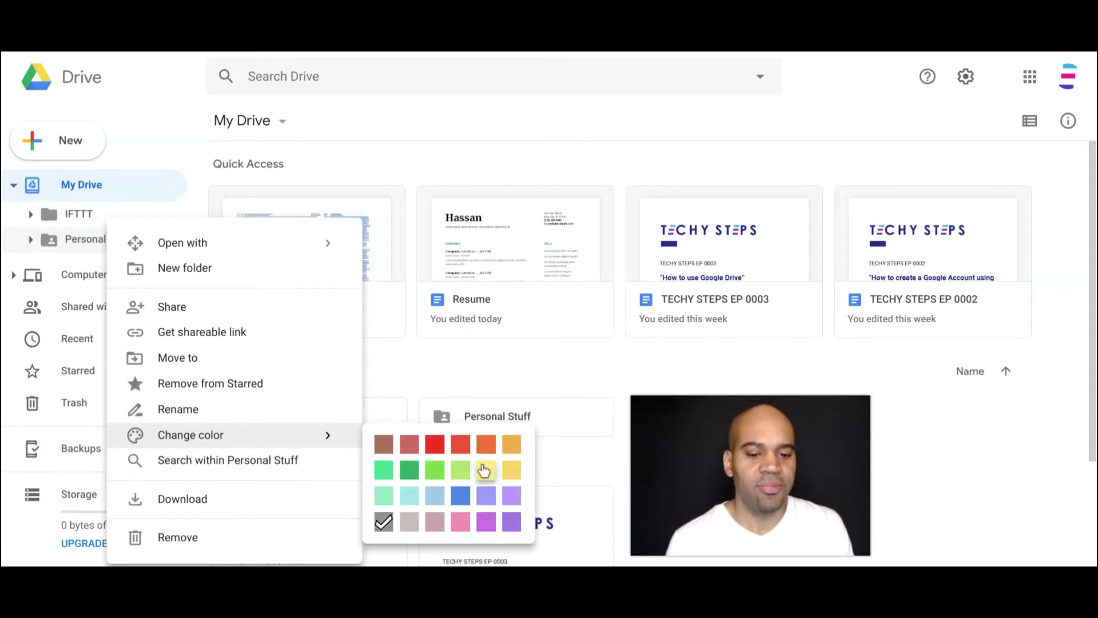
click(434, 444)
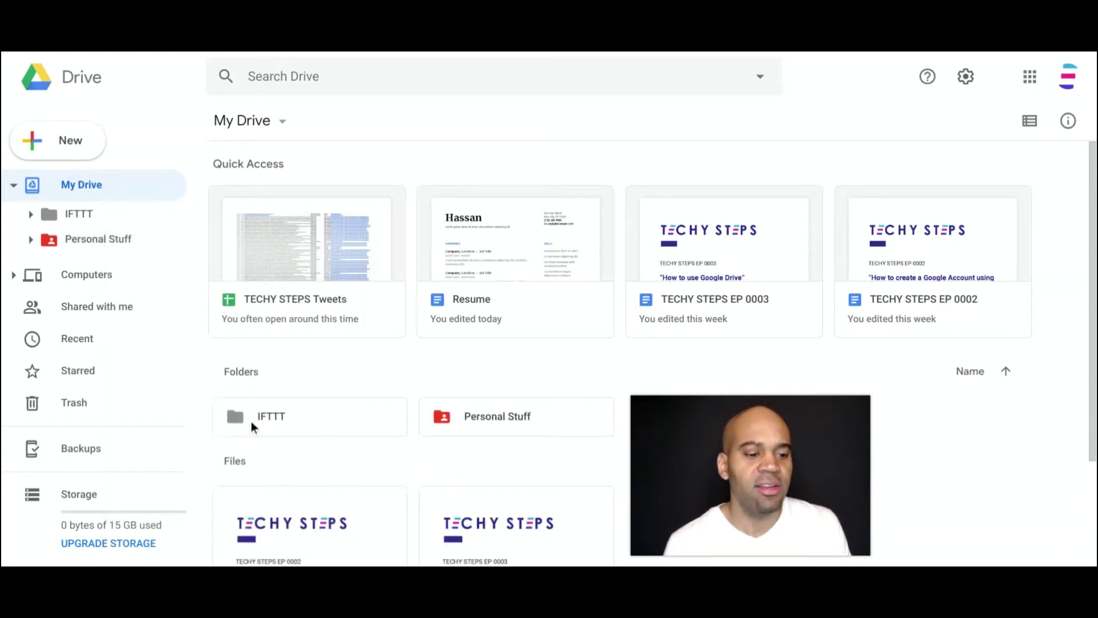
Remove the Personal Stuff folder from Starred
right_click(122, 249)
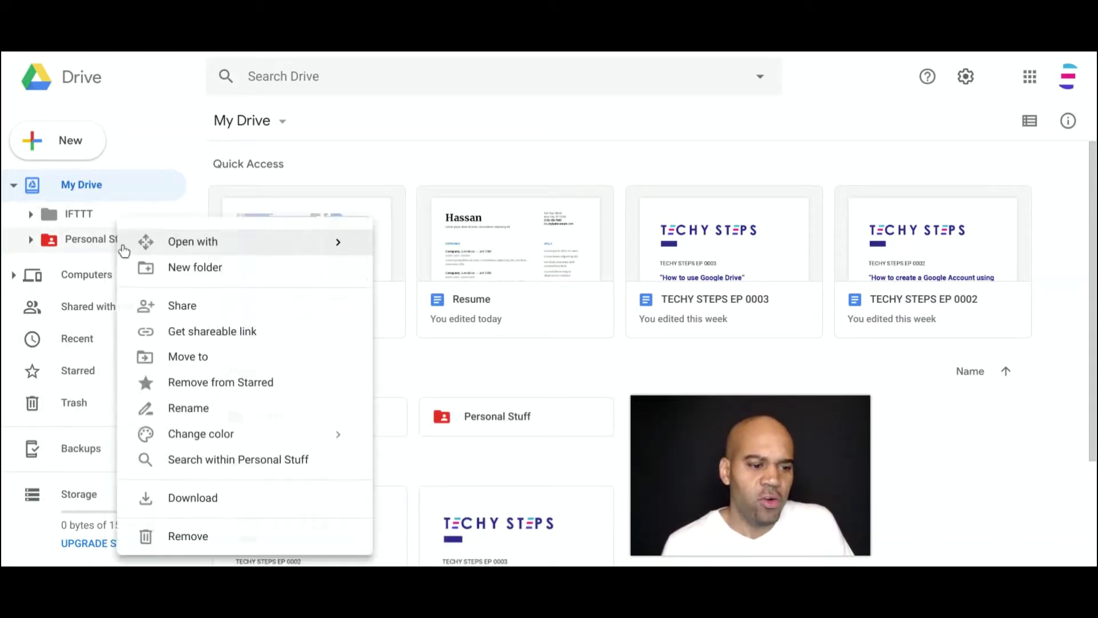
mouse_move(213, 437)
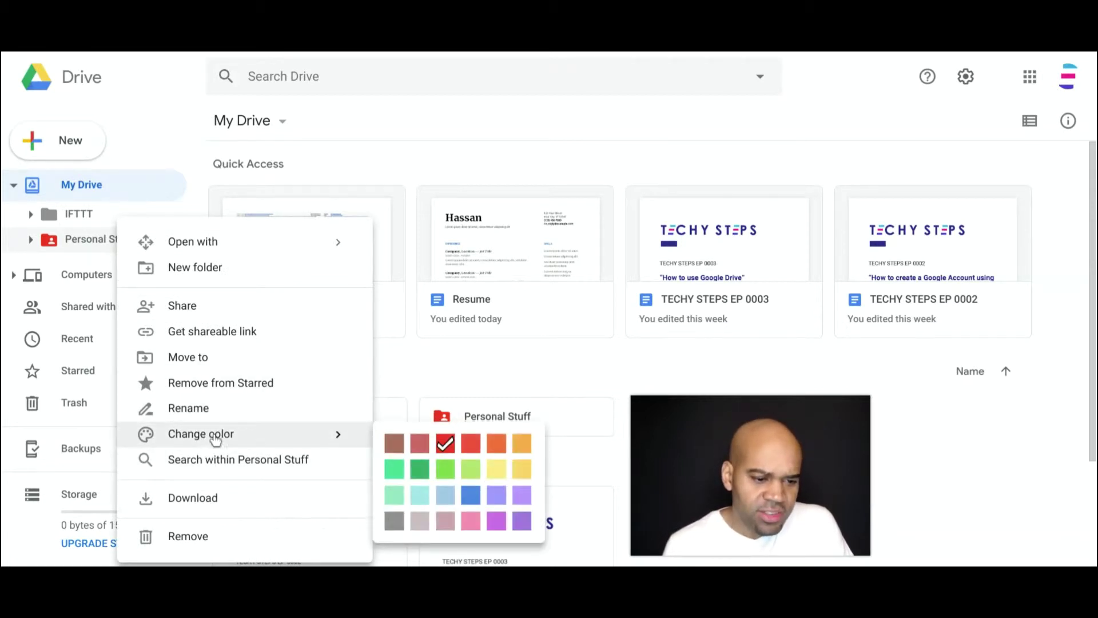
click(223, 384)
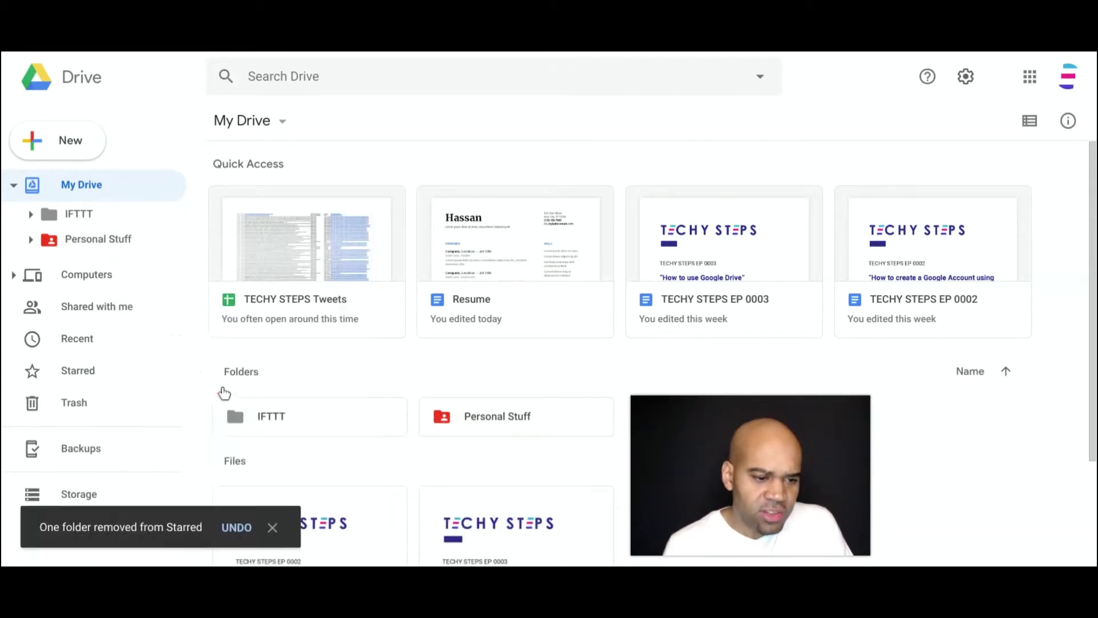
Add the Personal Stuff folder to Starred and select it in the list of starred items
right_click(127, 246)
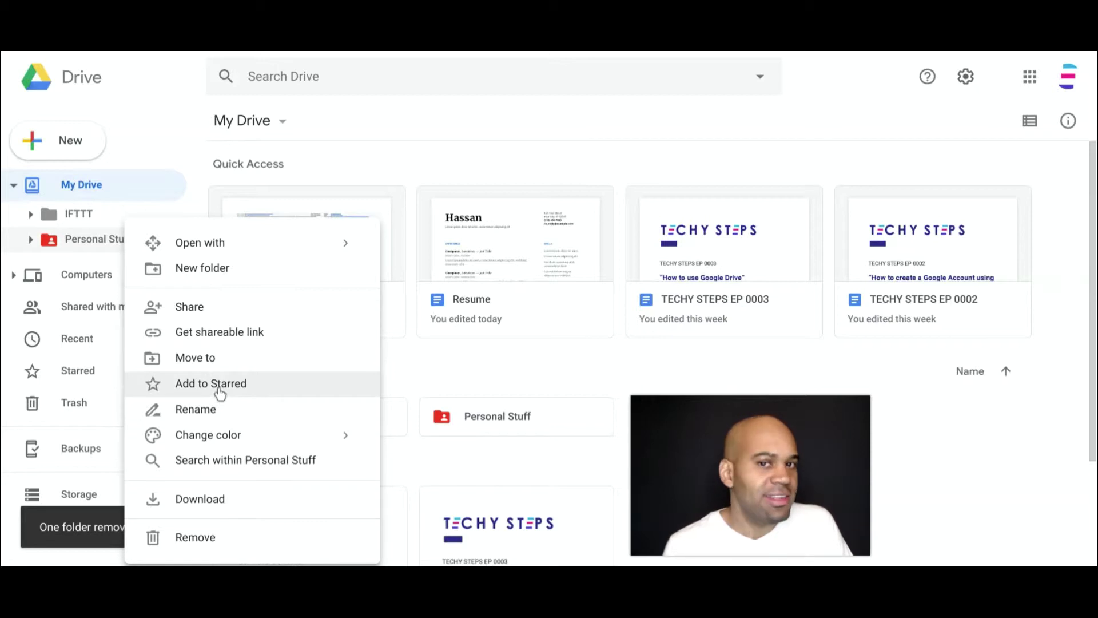
click(220, 393)
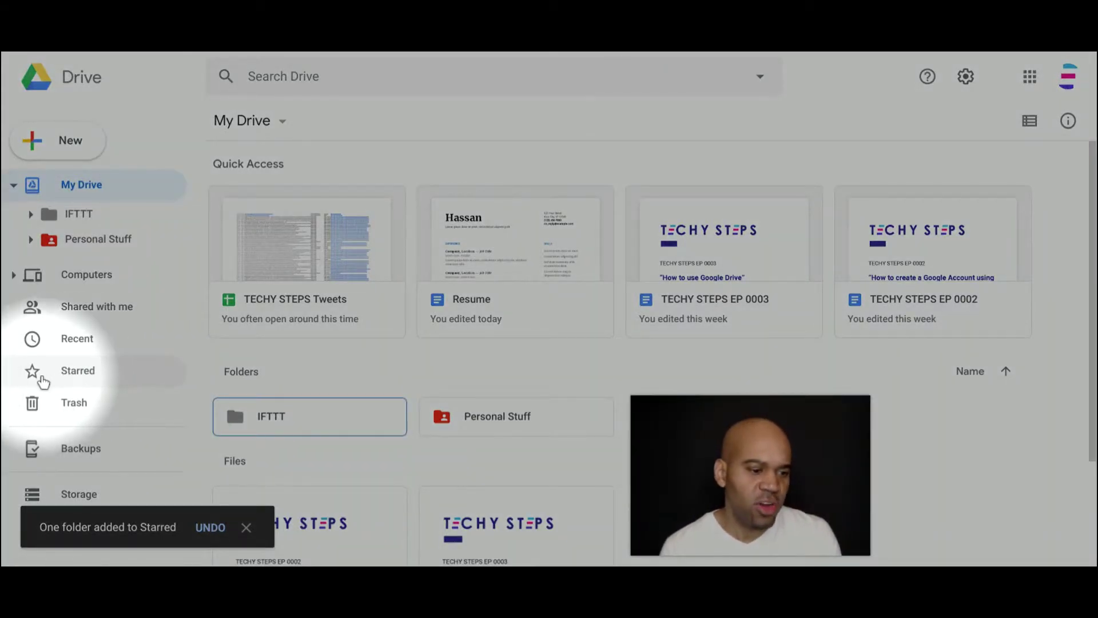
click(83, 377)
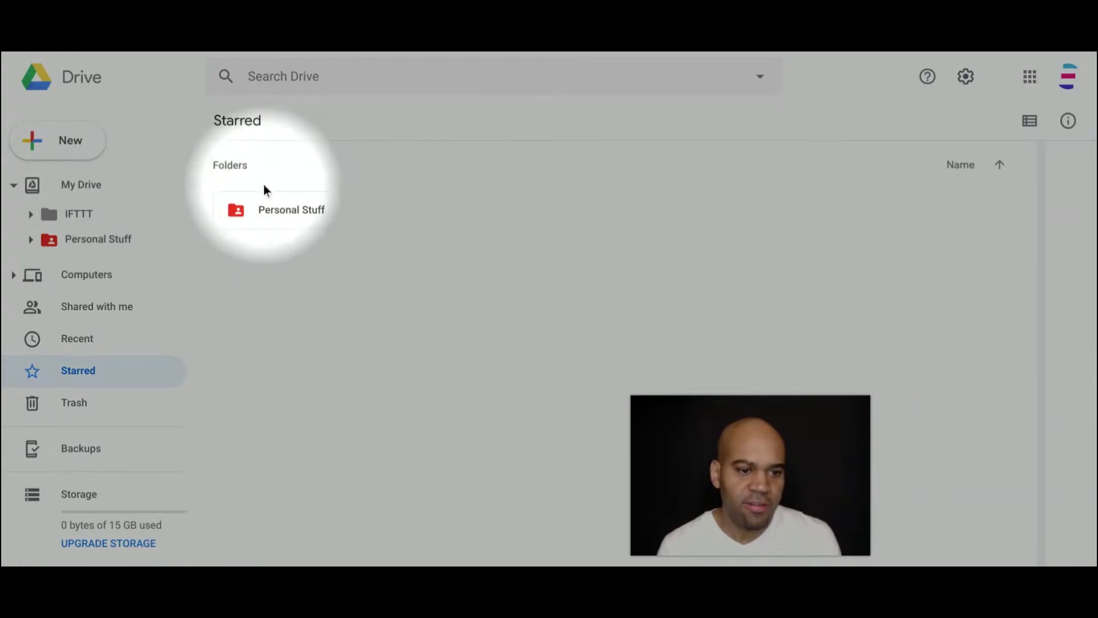
click(277, 212)
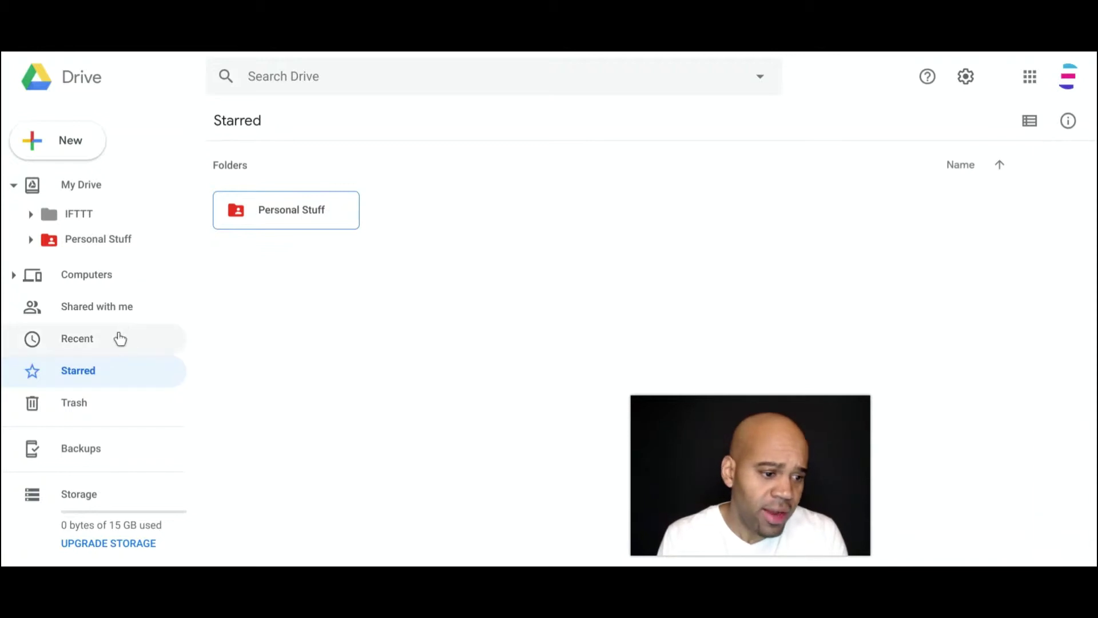
Open the Personal Stuff folder and display the activity information of the Resume file
click(116, 236)
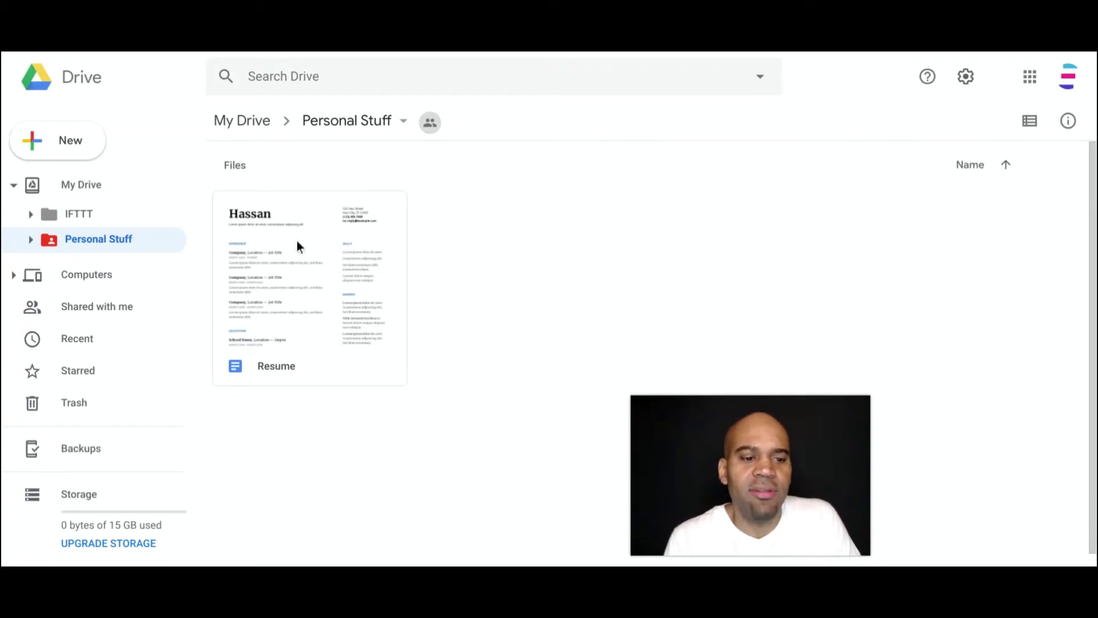
click(280, 367)
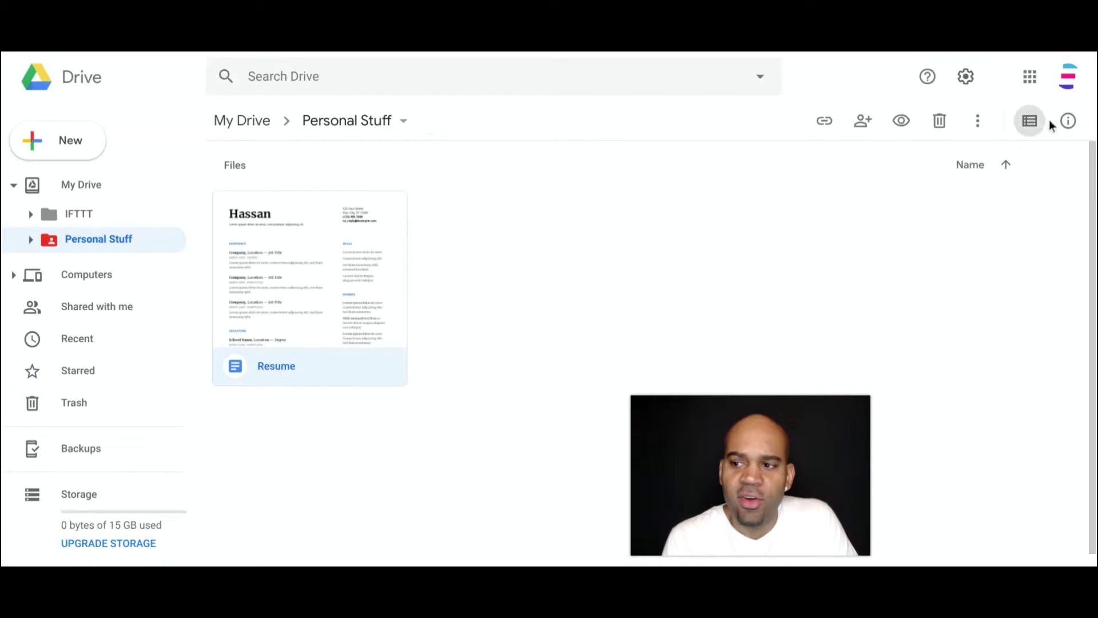
click(1068, 121)
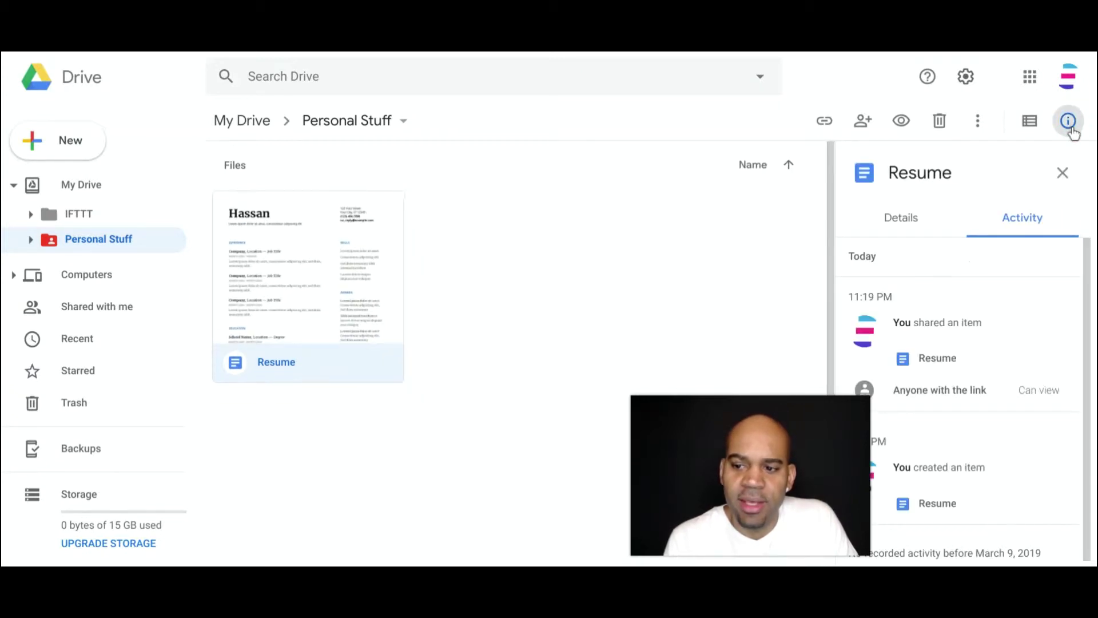
Switch the Personal Stuff folder to list view and return it to grid view
click(1031, 127)
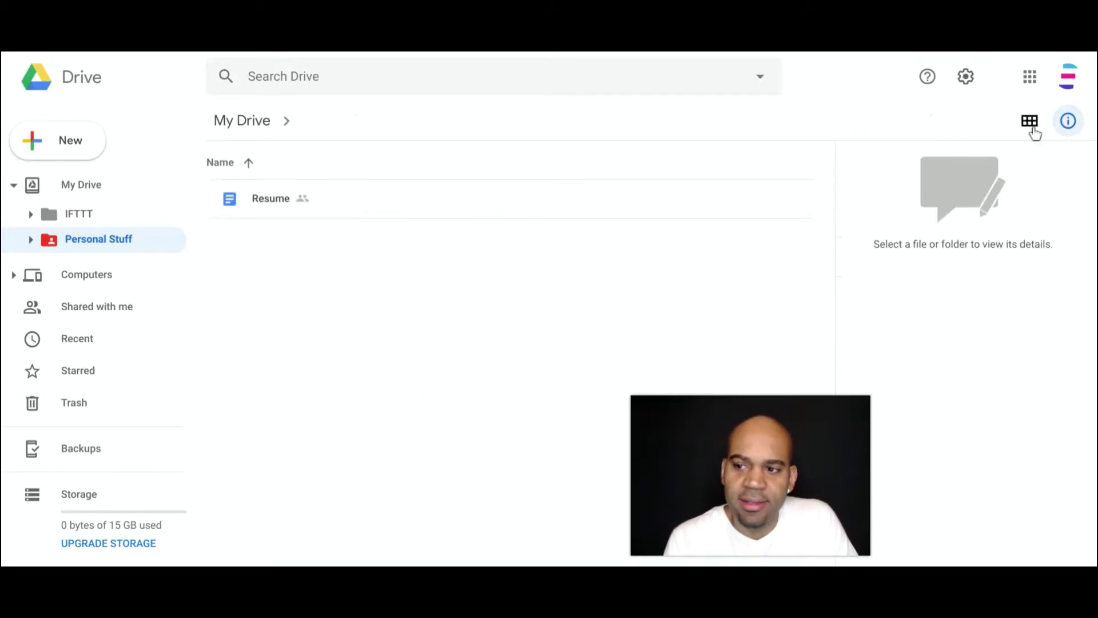
click(1032, 126)
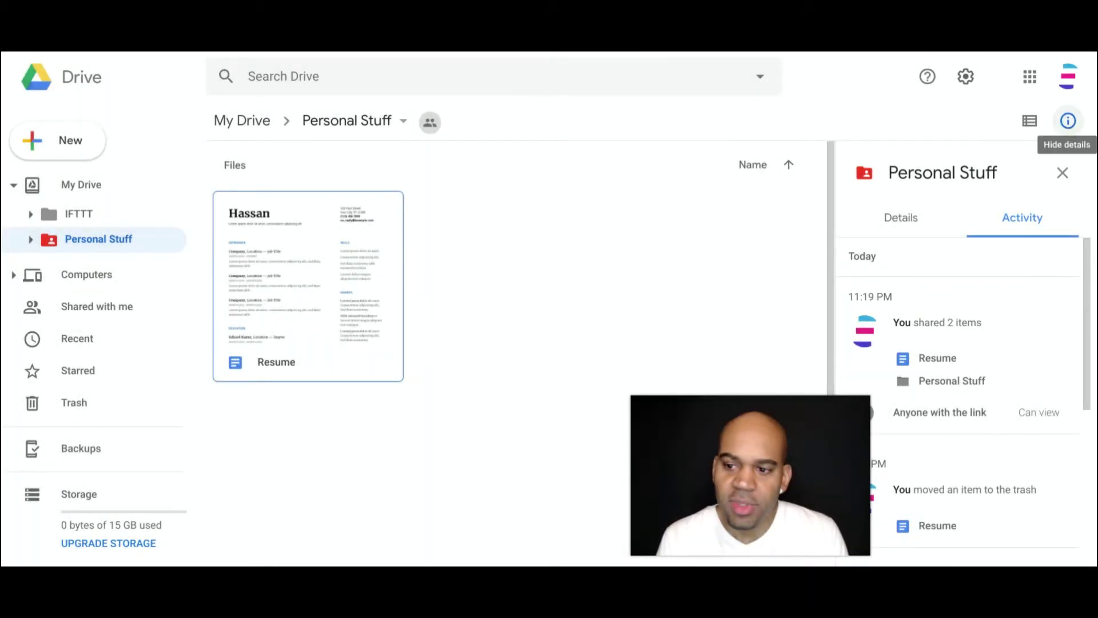
Examine the Resume file's details, including its sharing status, type, storage, location, owner, modification time and download permission
click(931, 225)
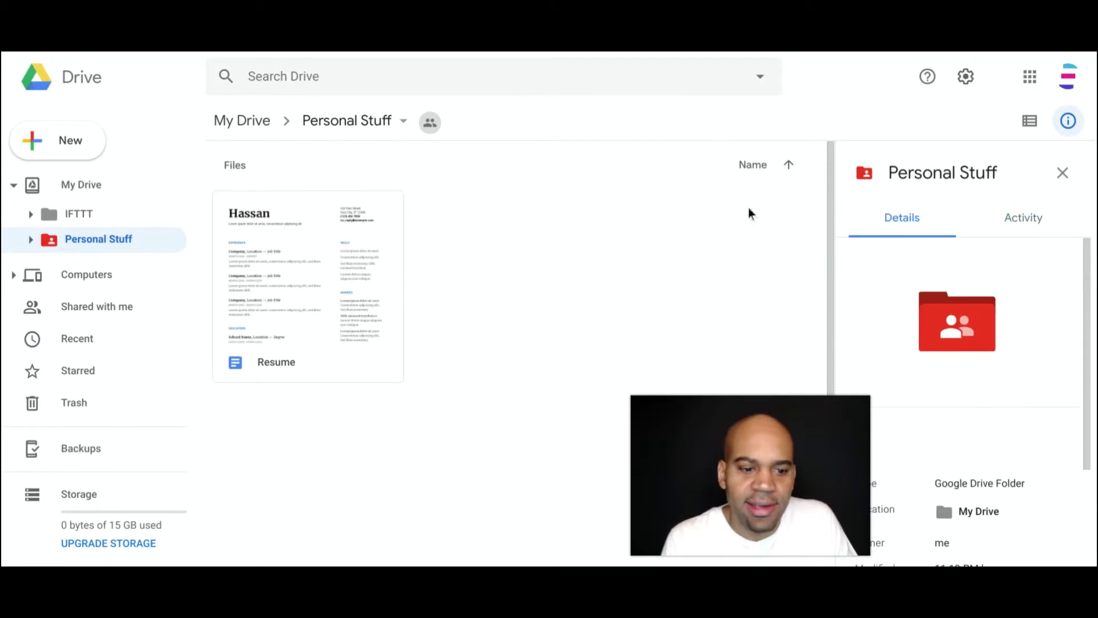
click(295, 261)
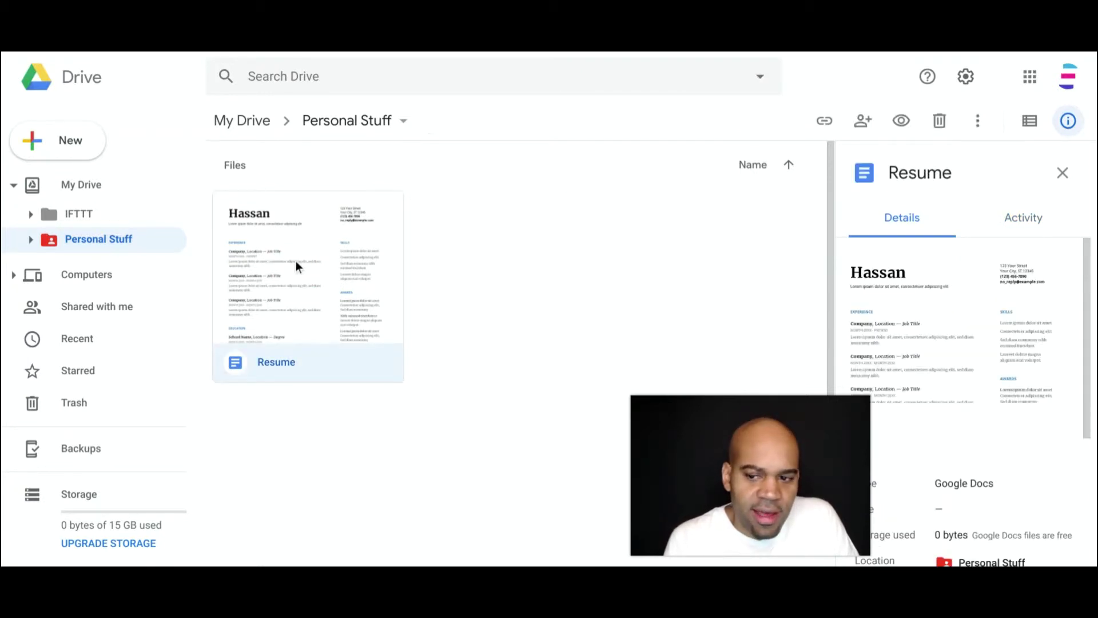
scroll(997, 284, down, 1)
drag(809, 484, 745, 484)
scroll(955, 326, down, 1)
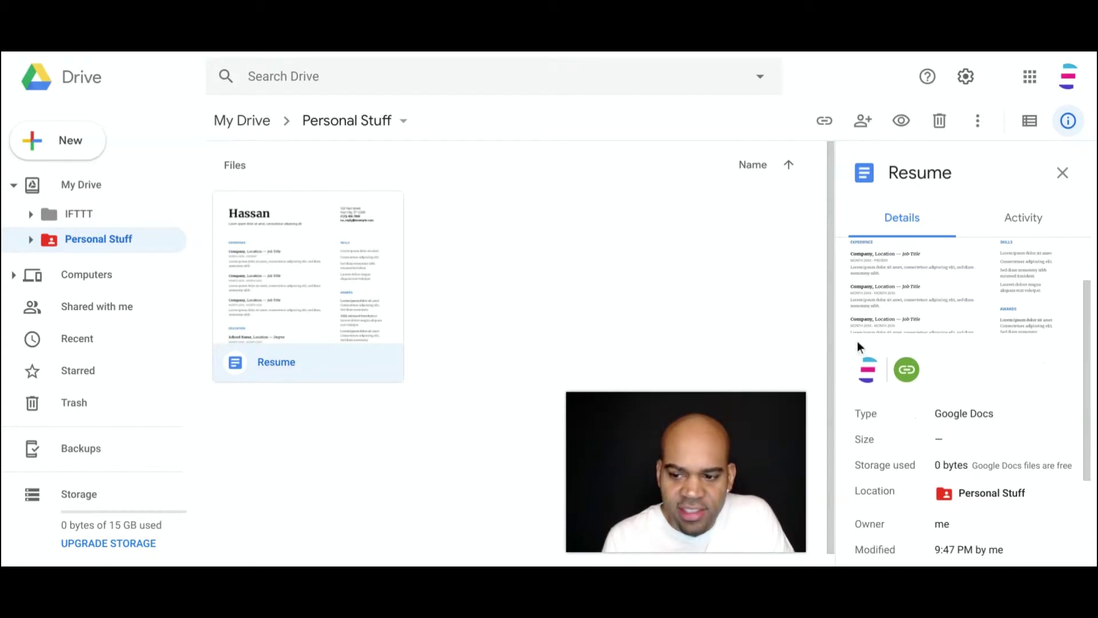
mouse_move(905, 370)
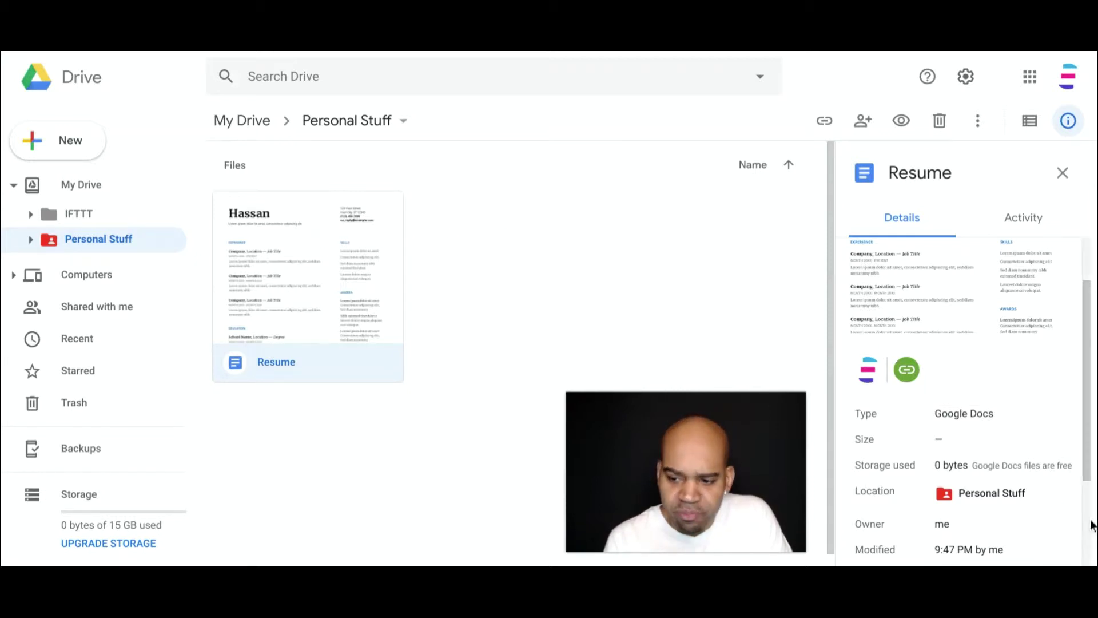
scroll(997, 455, down, 1)
scroll(997, 455, down, 2)
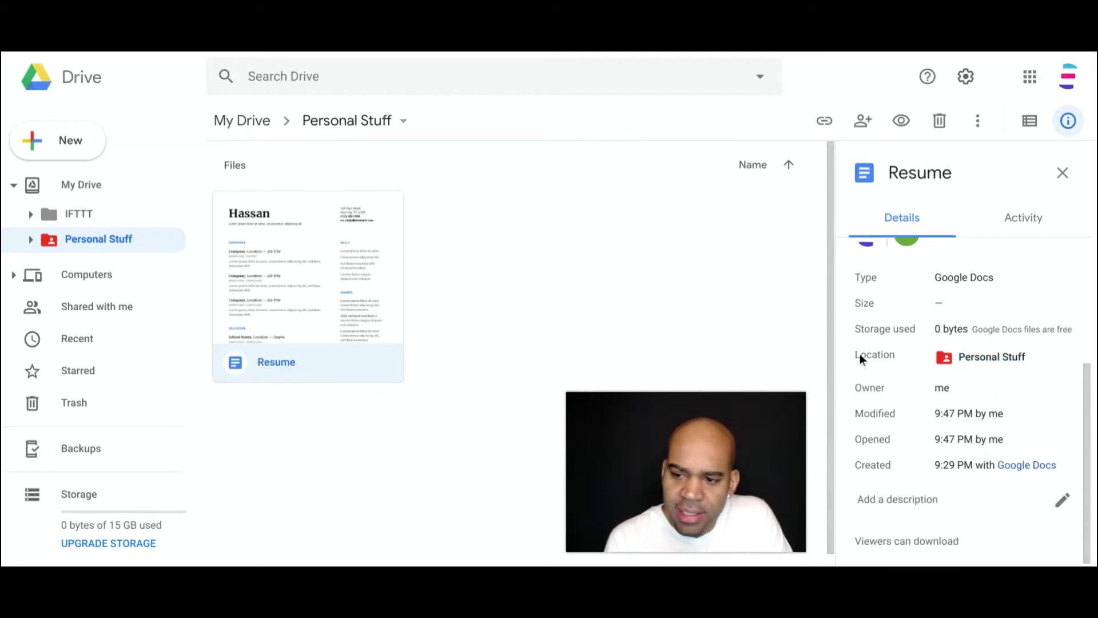
scroll(905, 321, up, 1)
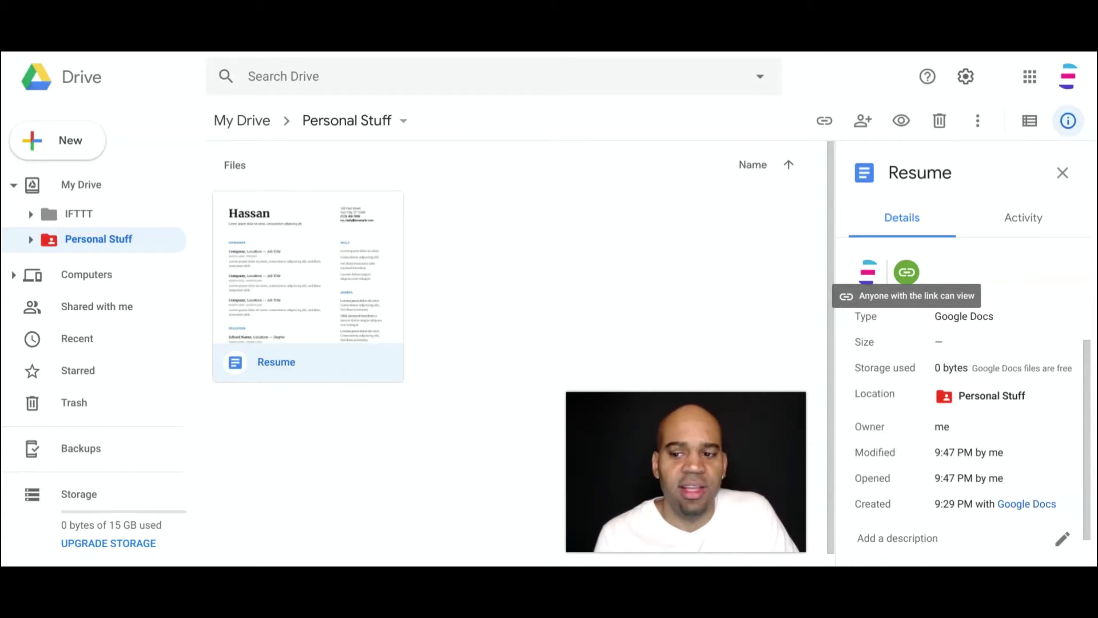
scroll(921, 287, down, 1)
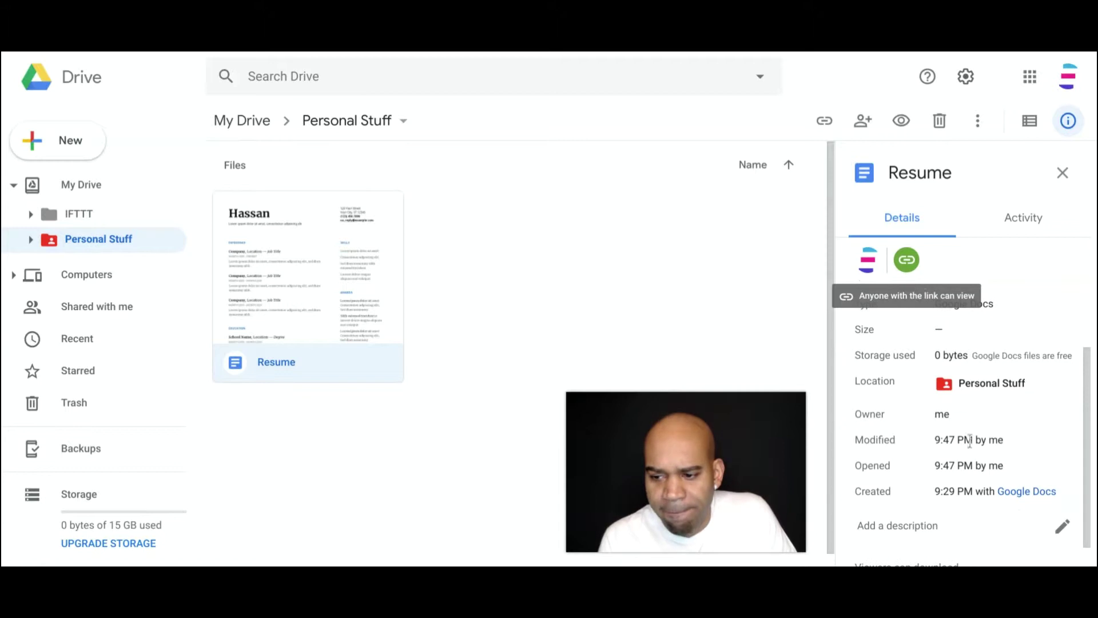
scroll(971, 419, up, 1)
scroll(960, 437, down, 3)
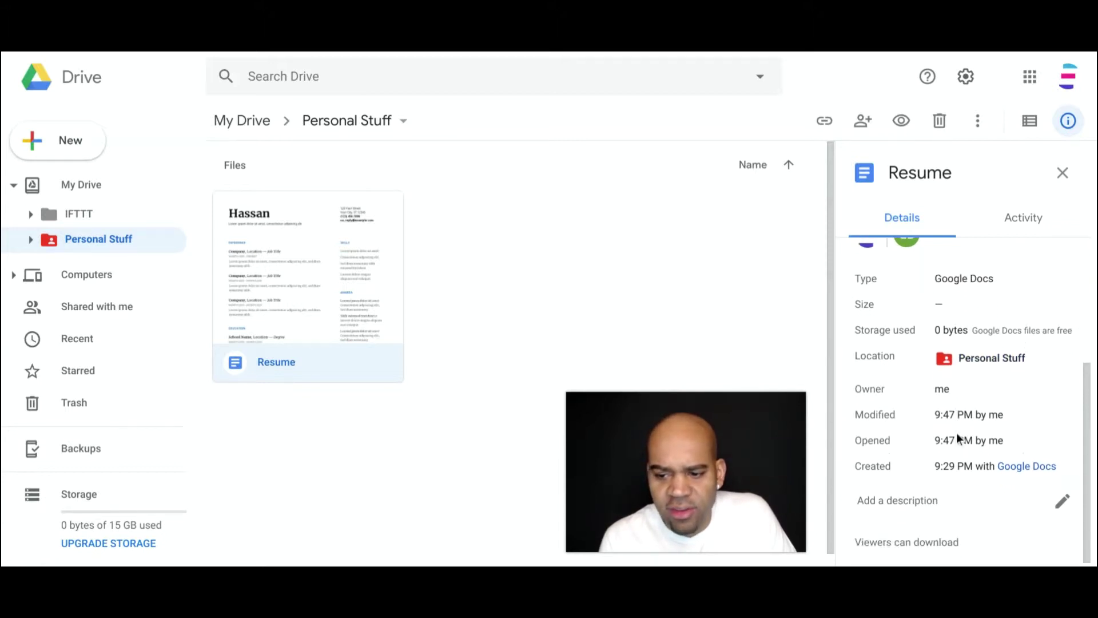
click(938, 383)
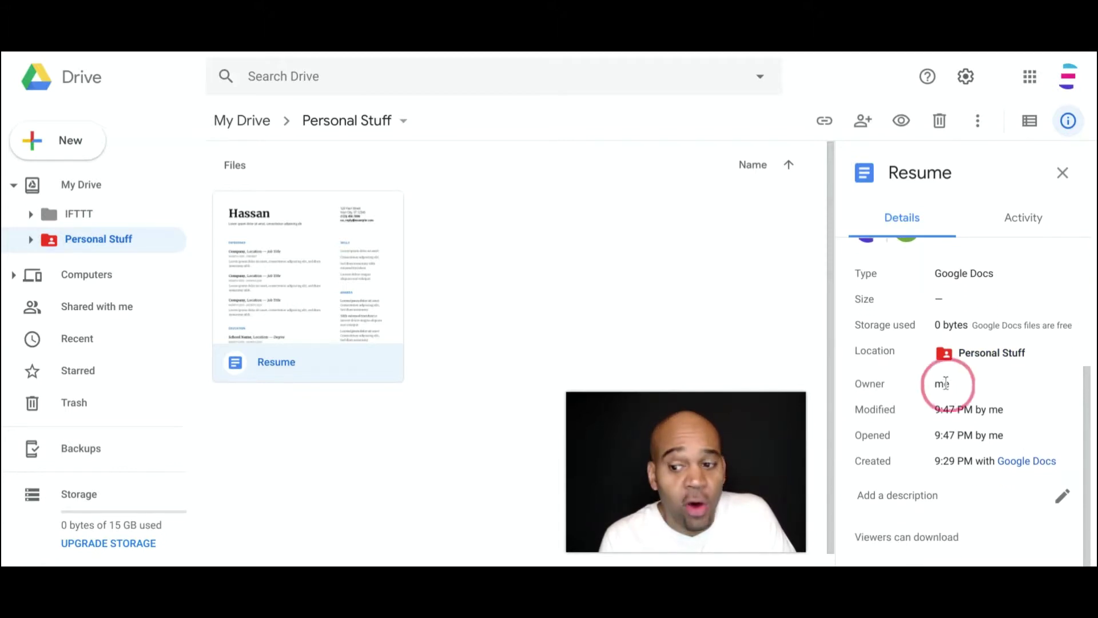
double_click(939, 383)
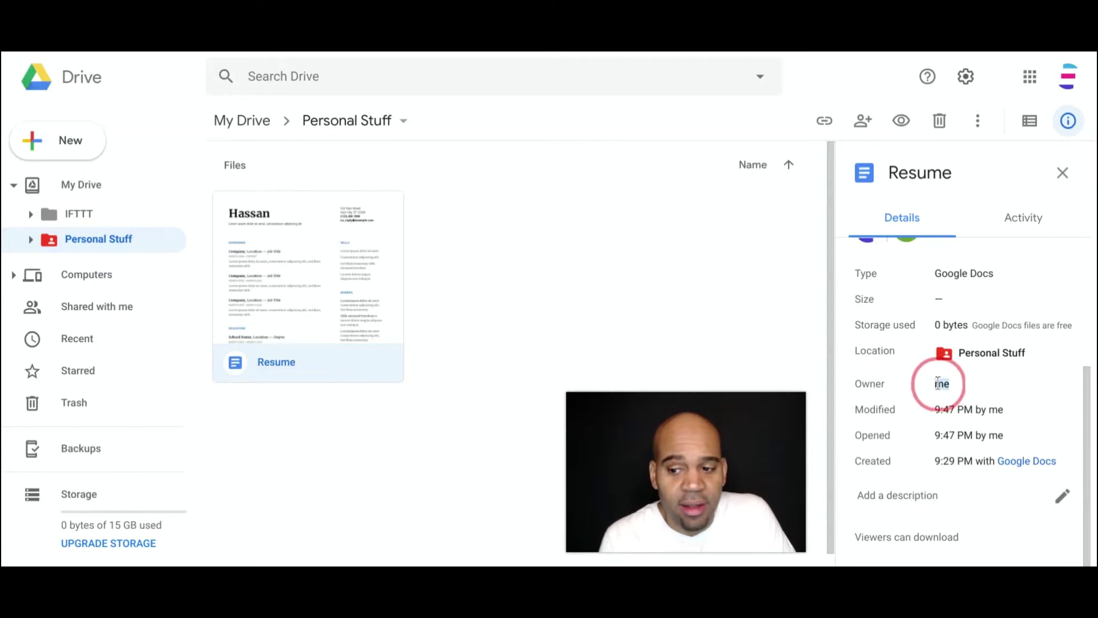
drag(934, 410, 974, 410)
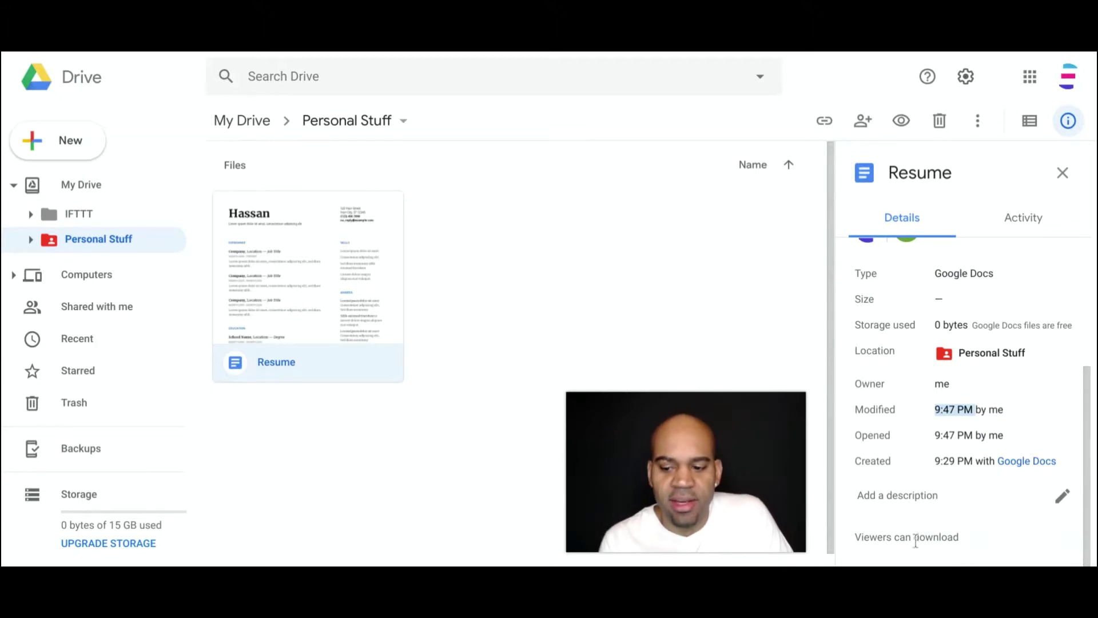
Check whether viewers can download the Resume file and review the actions available for it
drag(858, 536, 955, 537)
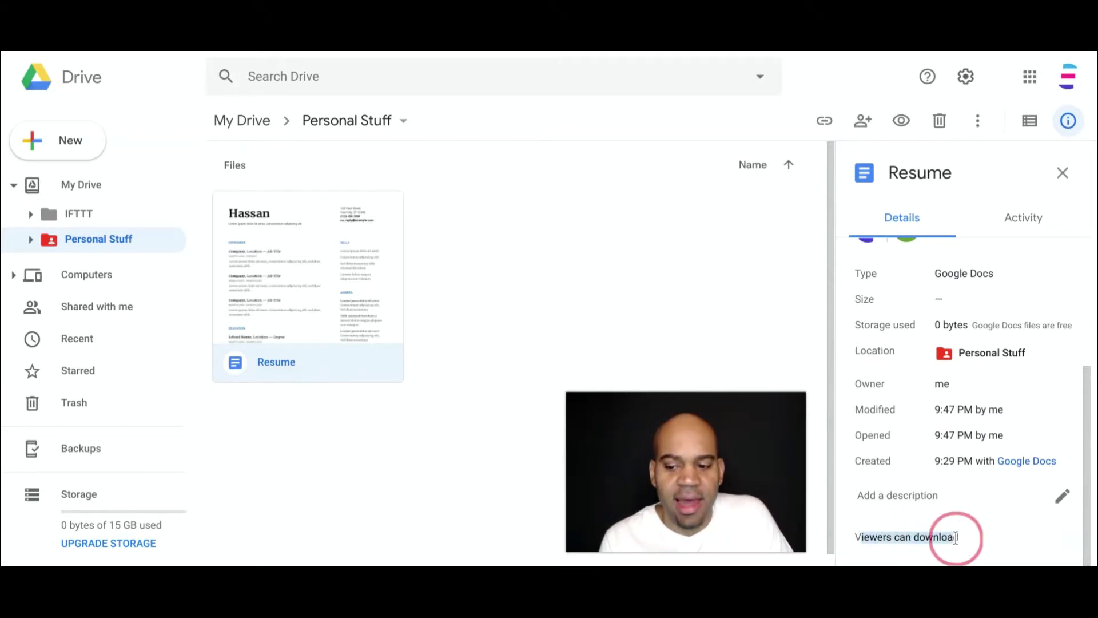
click(861, 537)
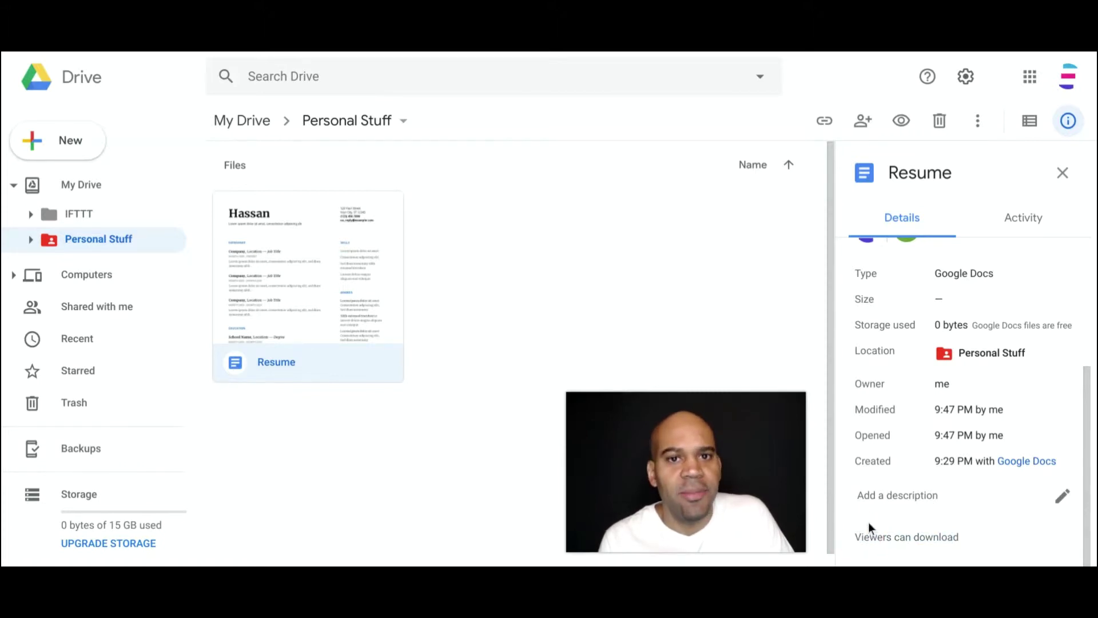
right_click(355, 263)
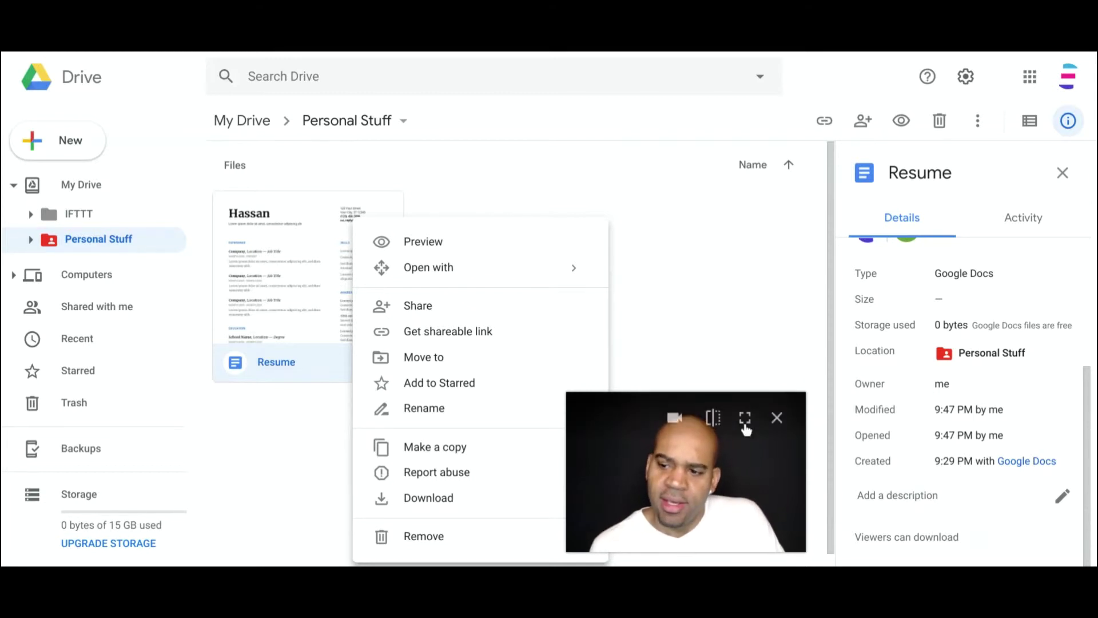
click(576, 212)
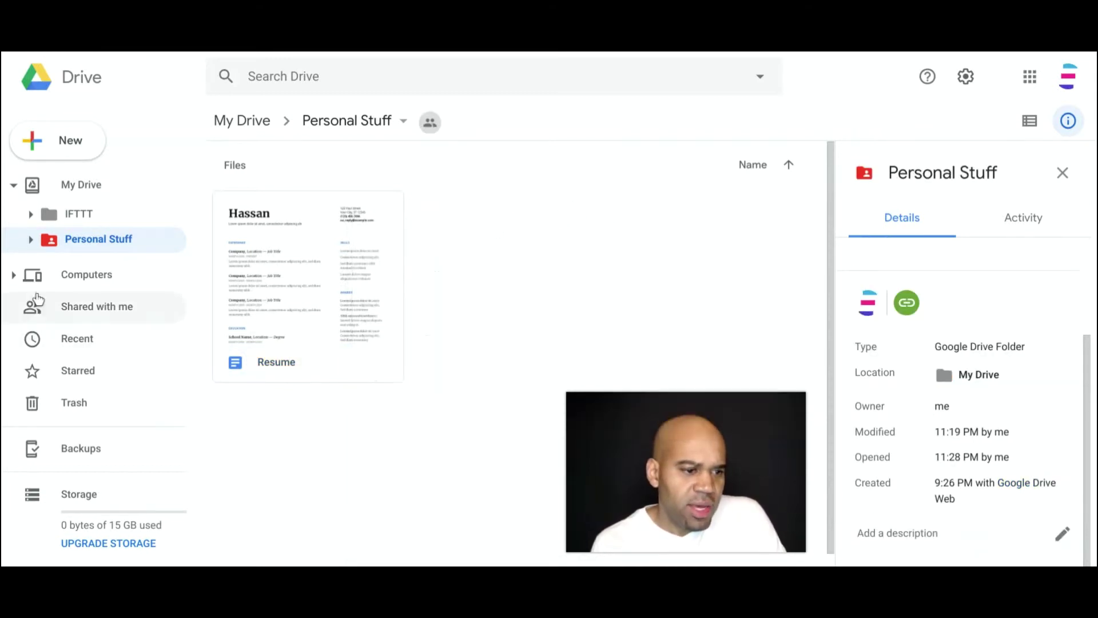
Close the Personal Stuff folder's details, and display My Drive in list view
click(1061, 173)
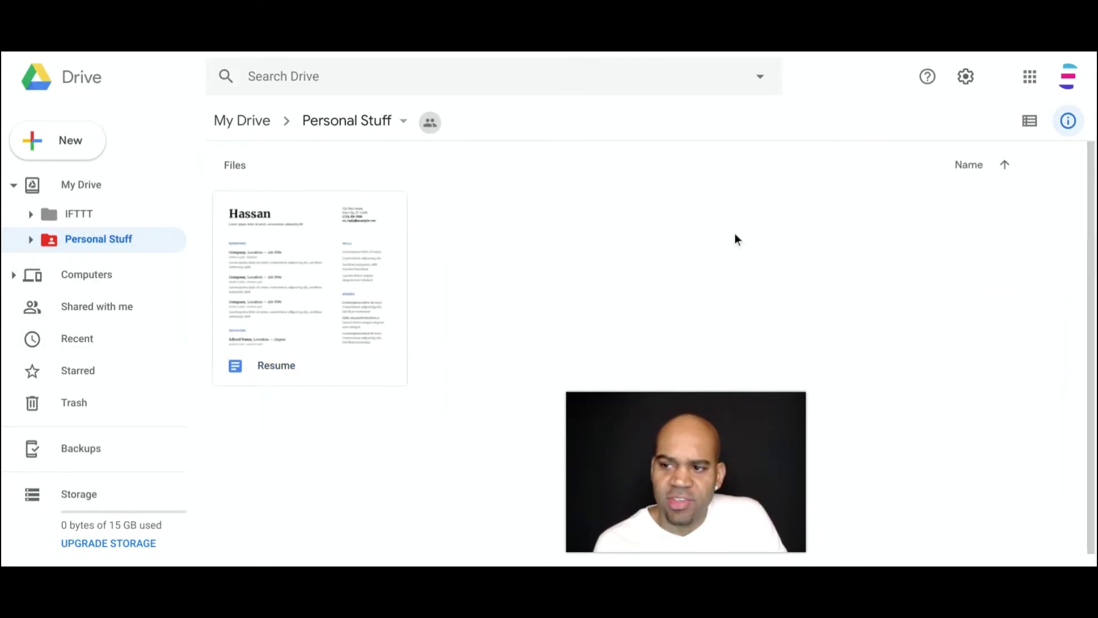
click(1033, 120)
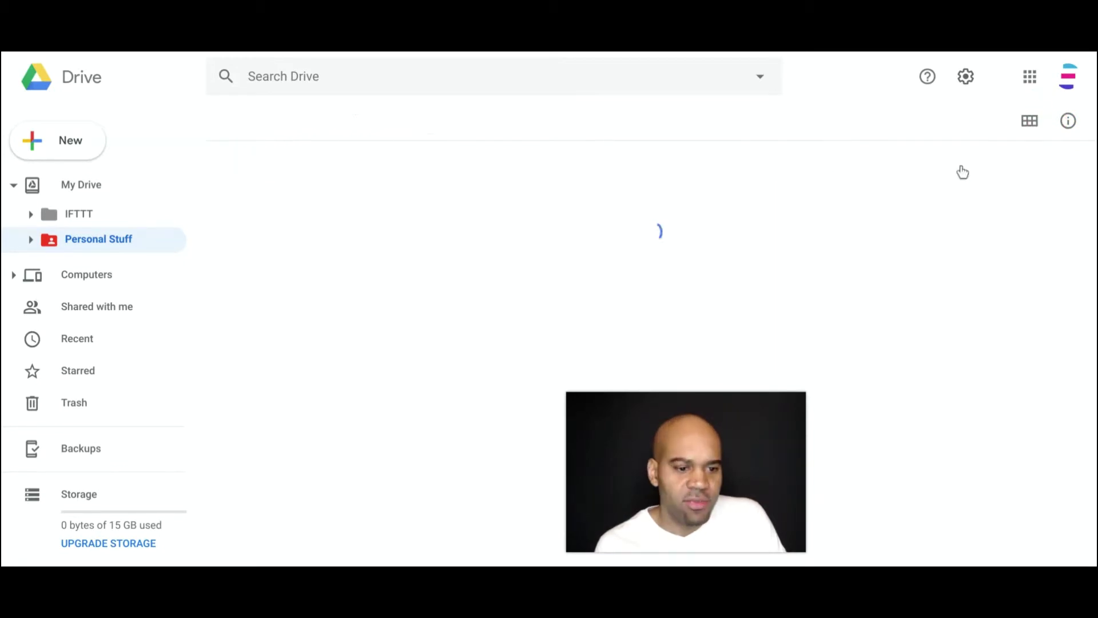
click(120, 186)
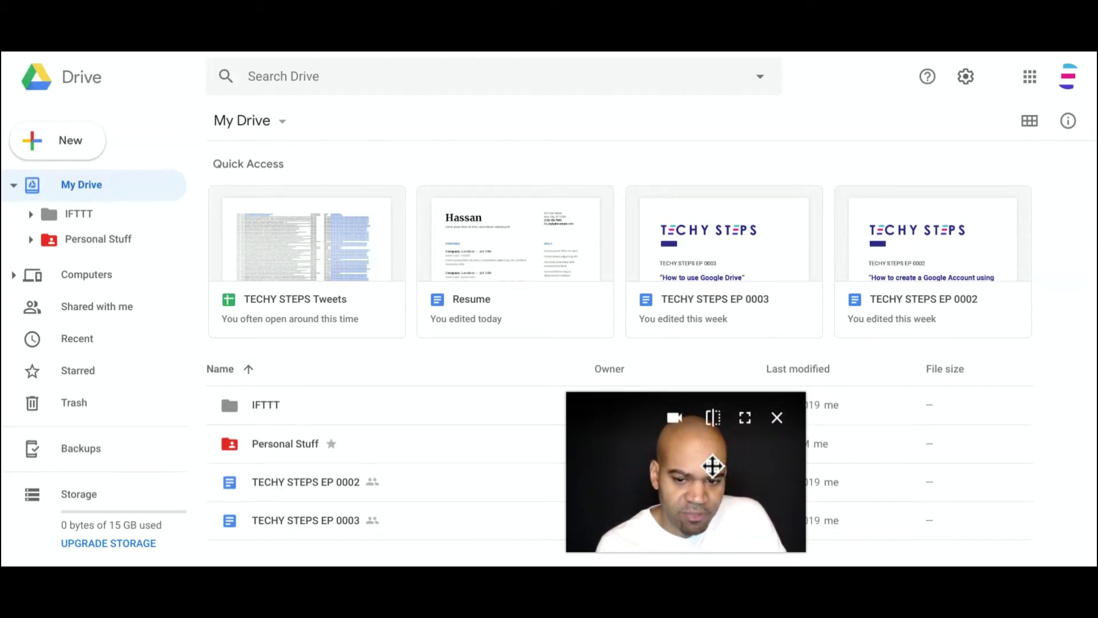
drag(710, 465, 44, 544)
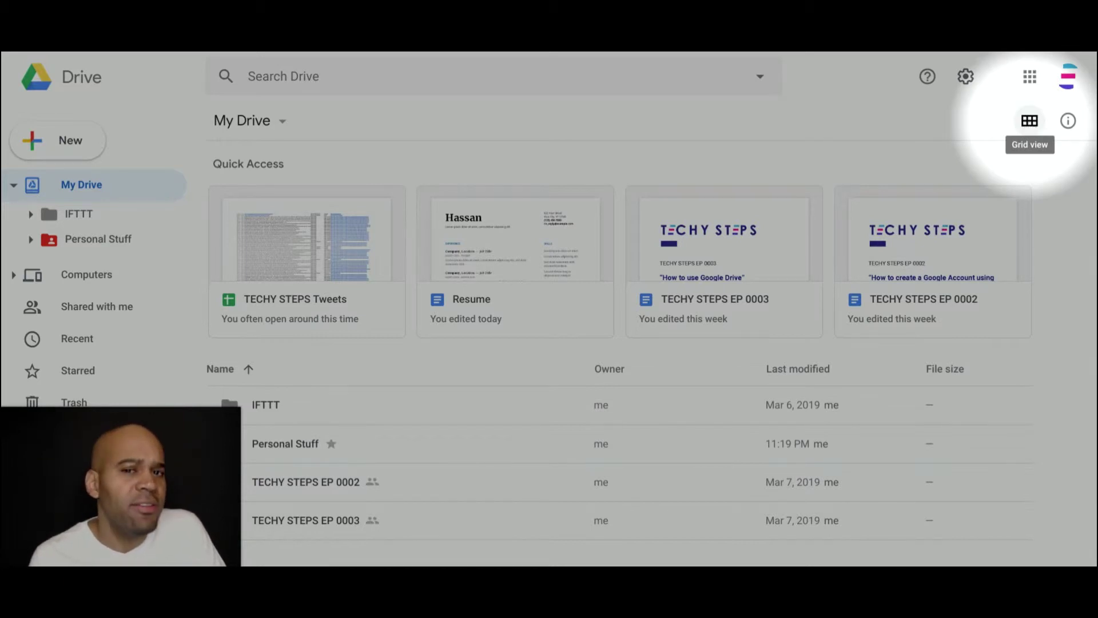
Switch My Drive to grid view and look over its folders and files
click(1029, 123)
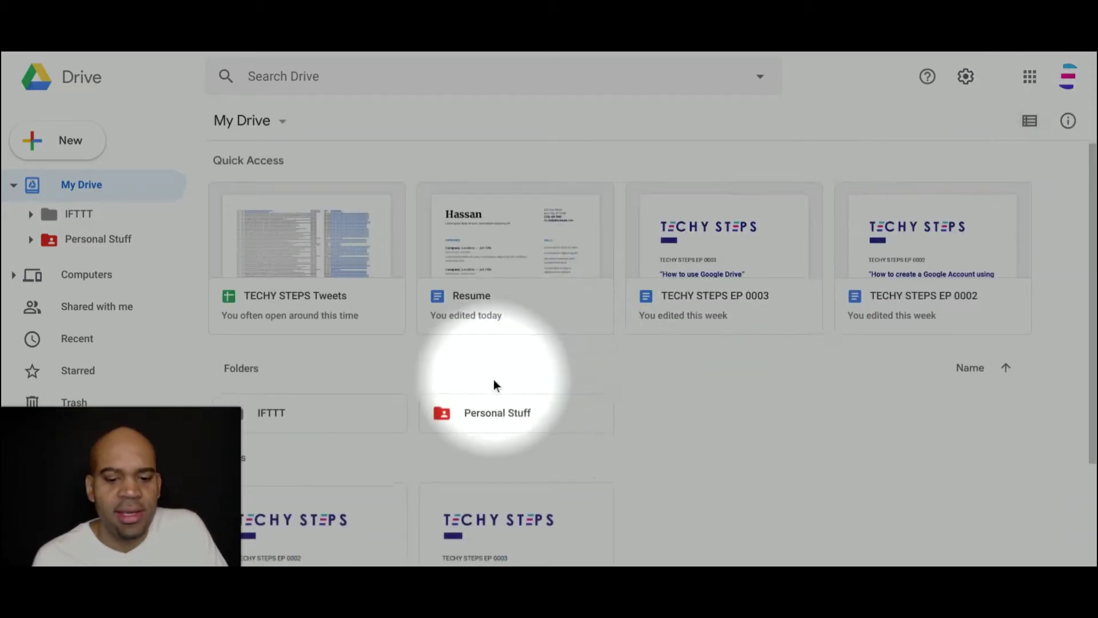
scroll(493, 385, down, 3)
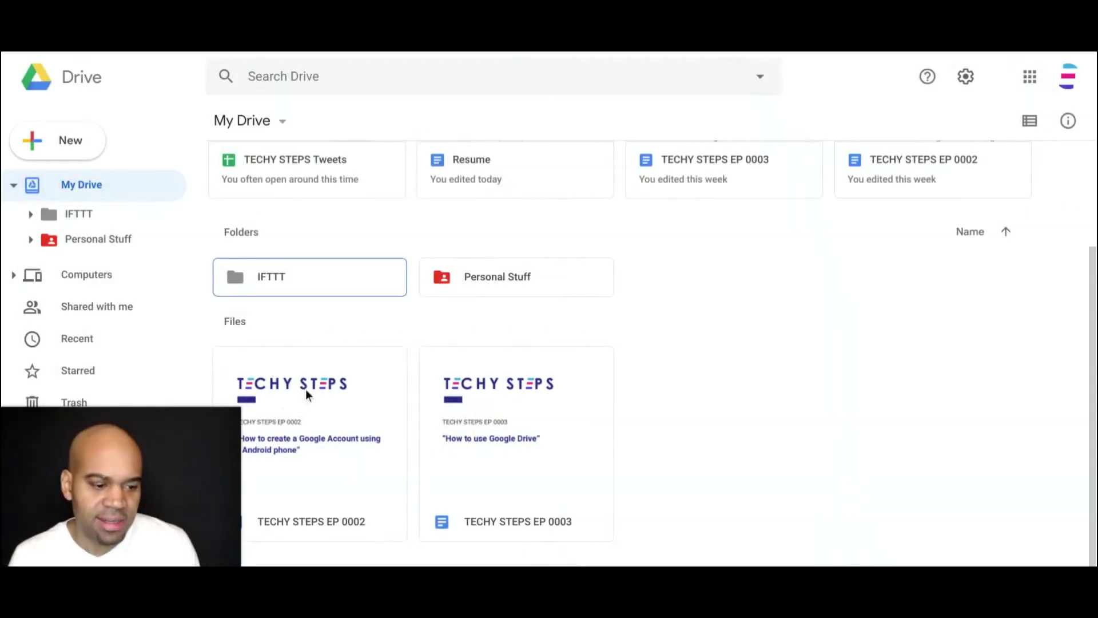
drag(105, 473, 740, 421)
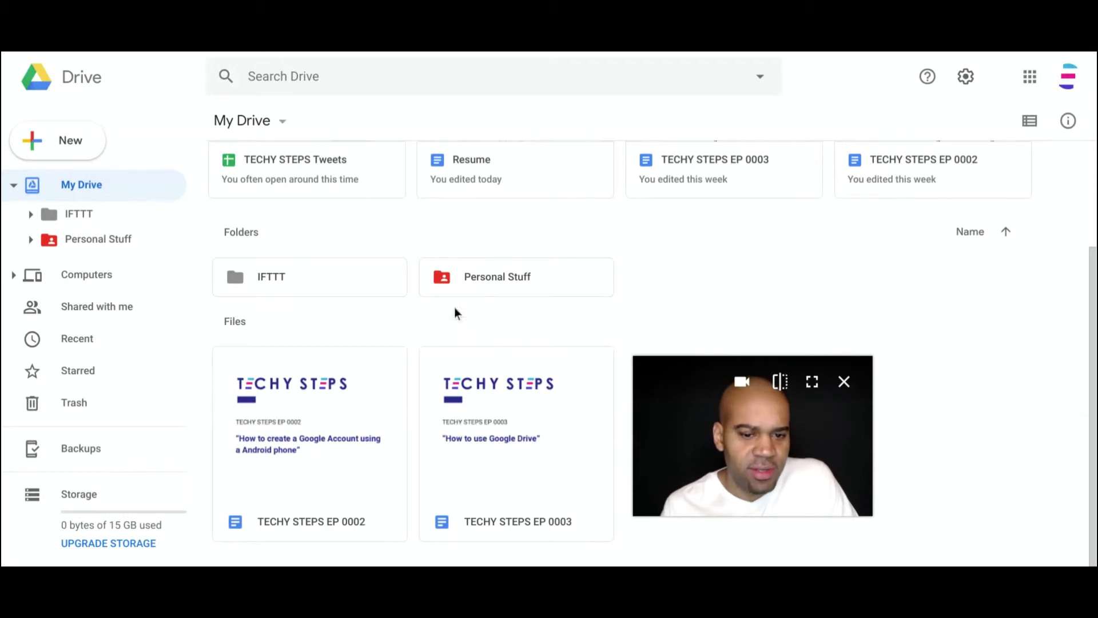
Open the Shared with me section and examine the advanced search options, including the Date modified choices, without running a search
click(98, 307)
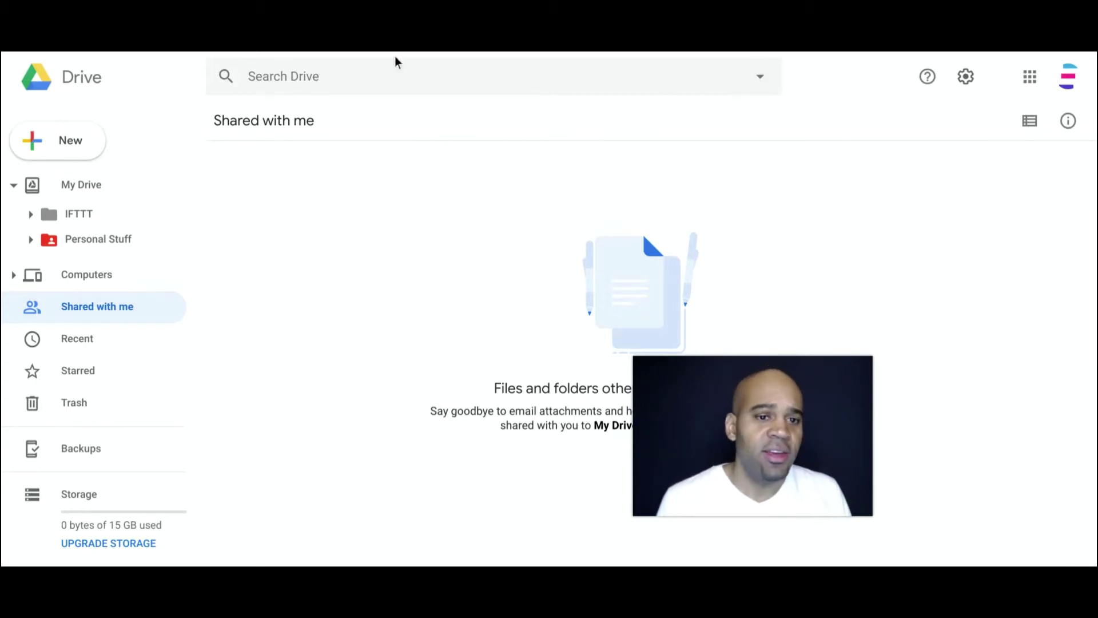
click(395, 71)
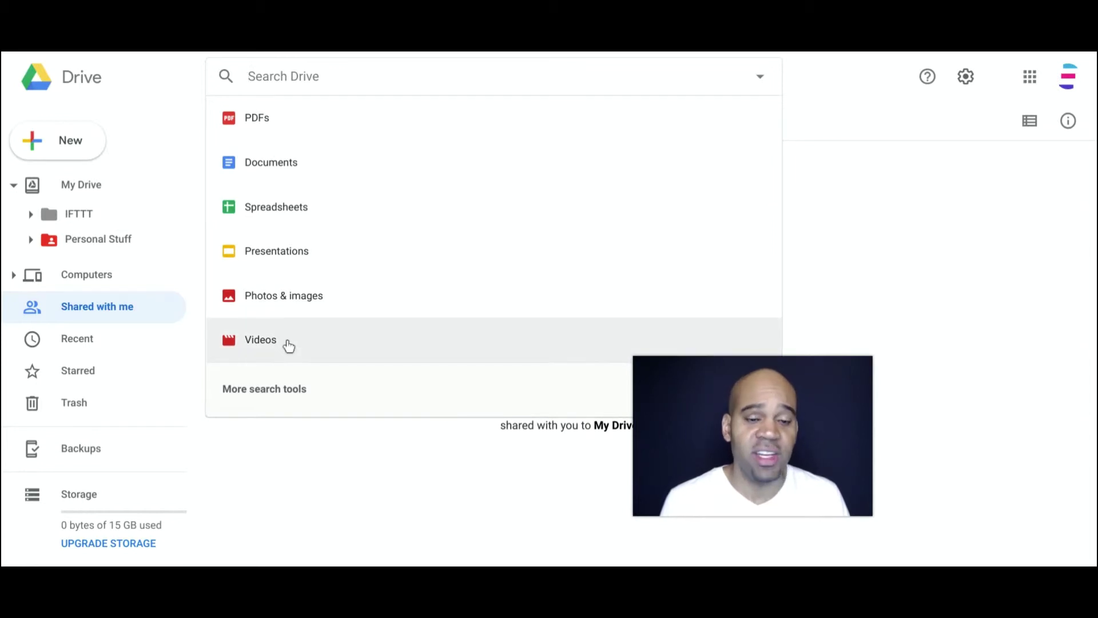
click(293, 394)
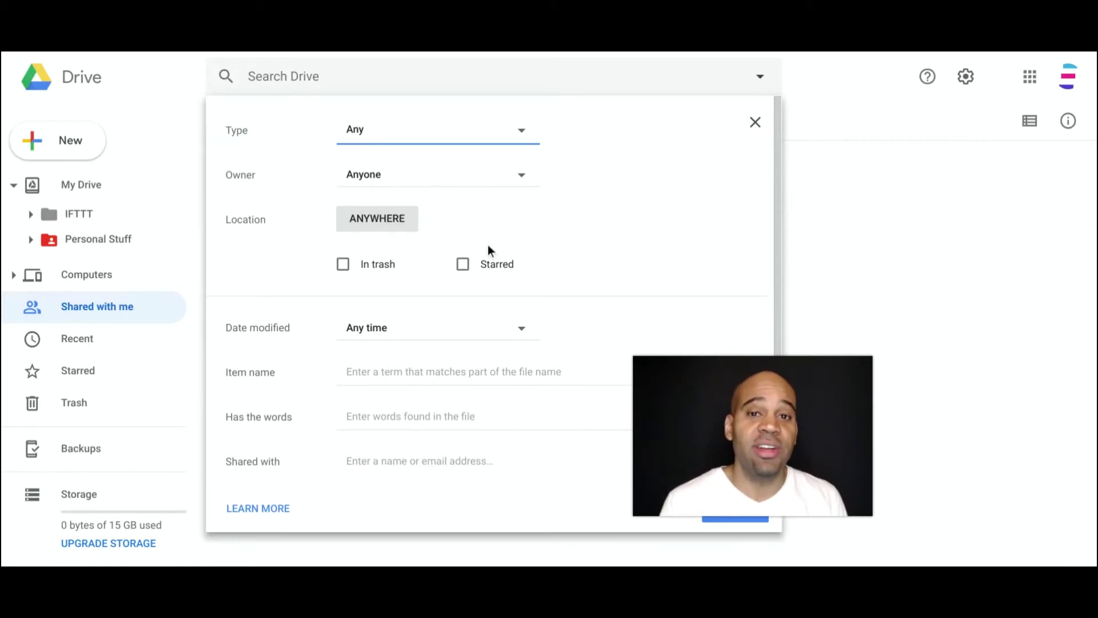
click(436, 327)
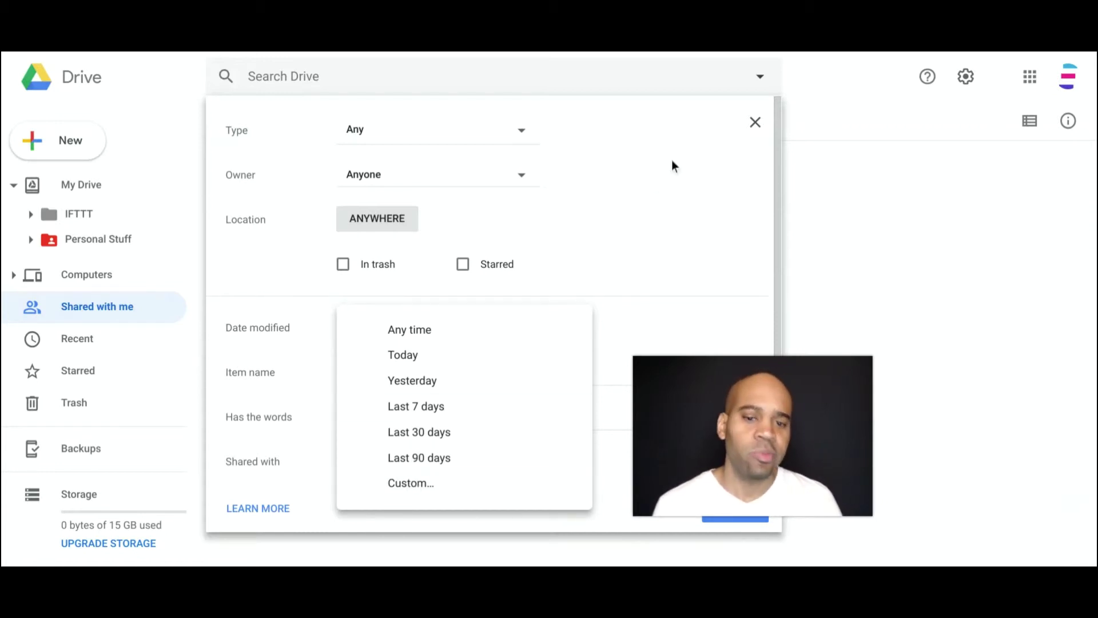
click(754, 122)
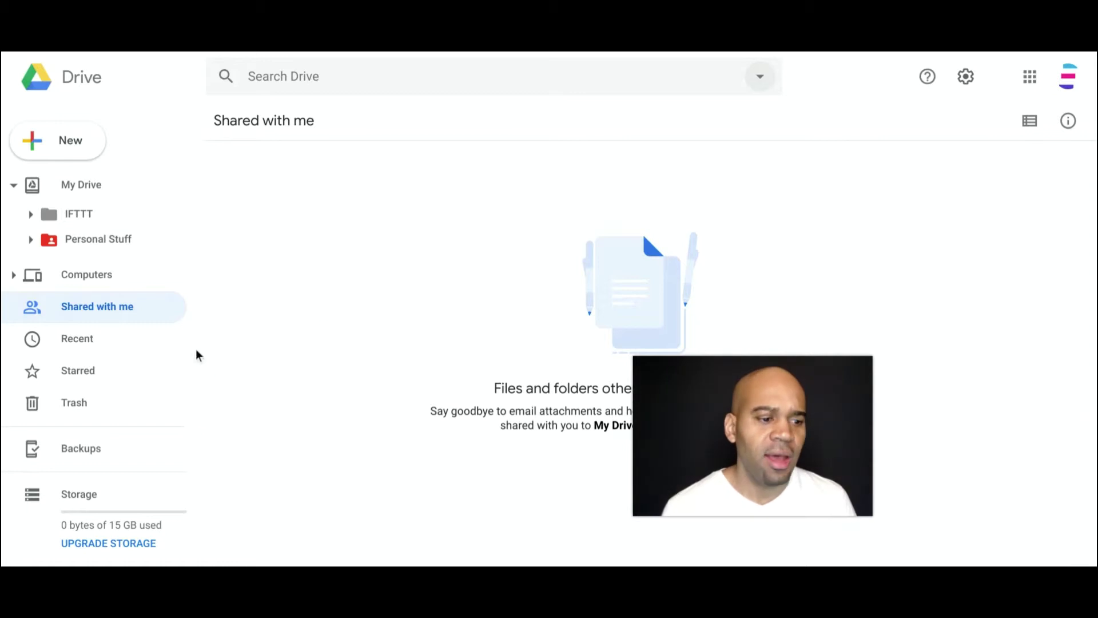
View the recent items, the starred items and the contents of the trash
click(117, 343)
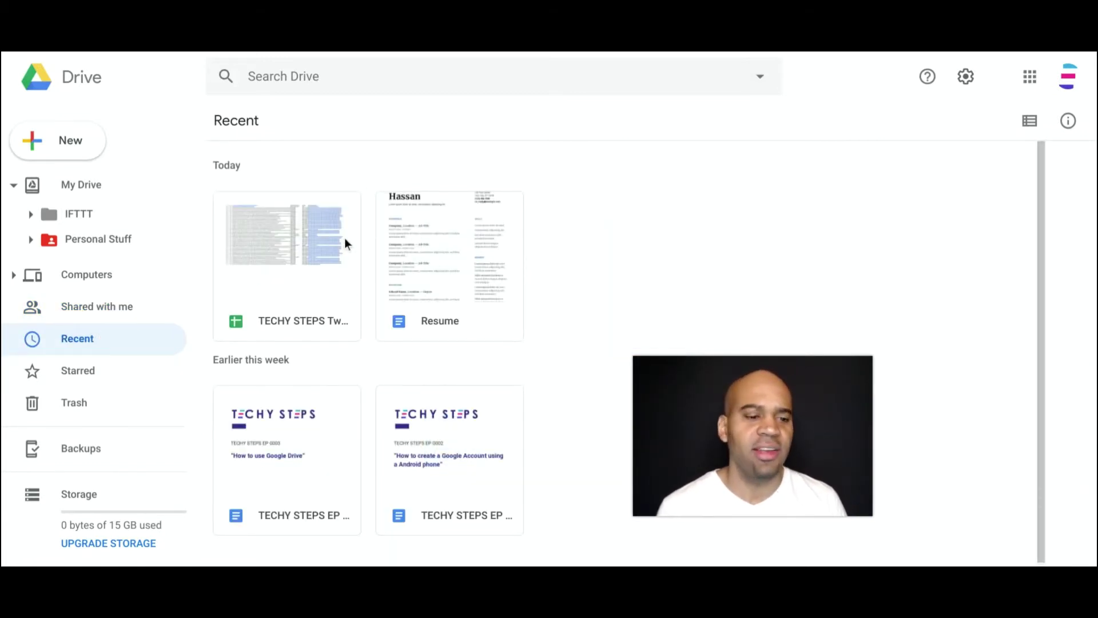
click(86, 368)
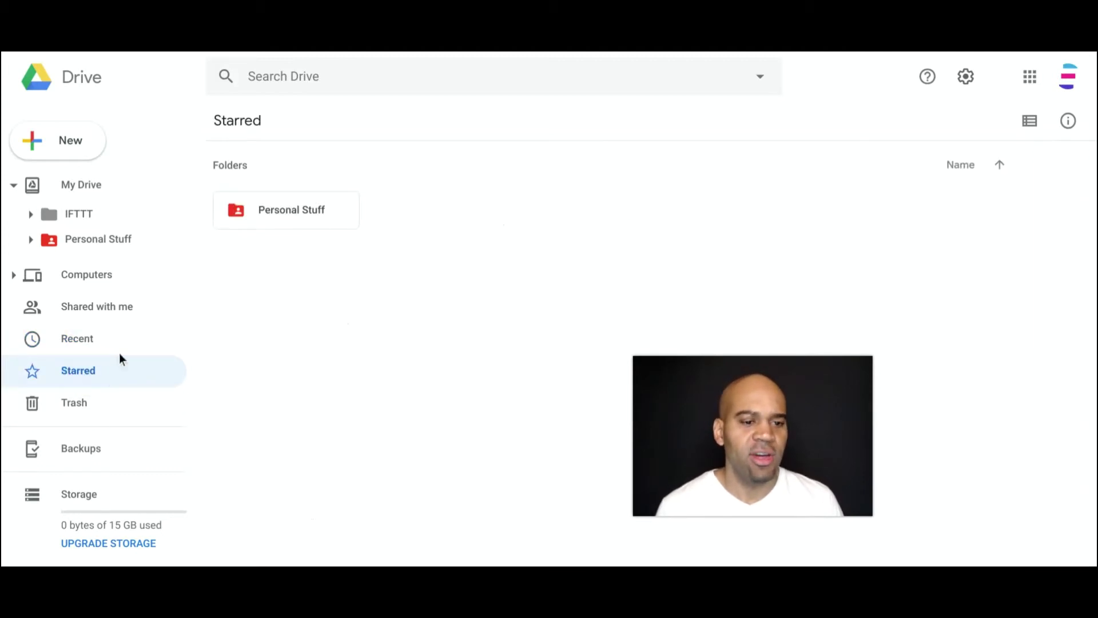
click(99, 402)
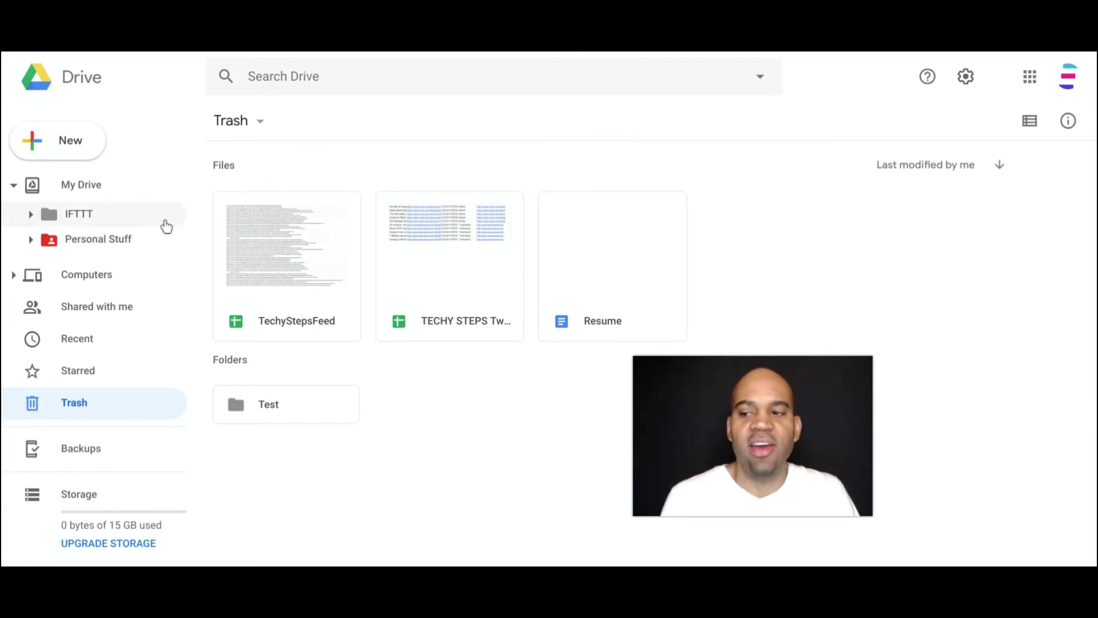
Return to My Drive and display the sorting options for its folders and files
click(65, 189)
scroll(858, 307, down, 2)
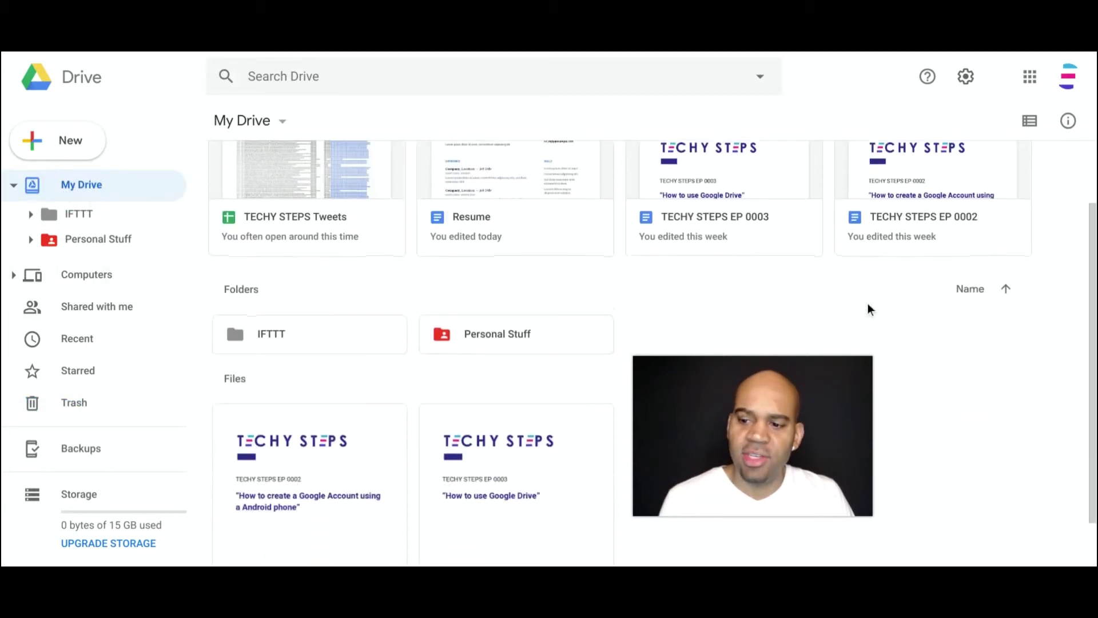
click(968, 290)
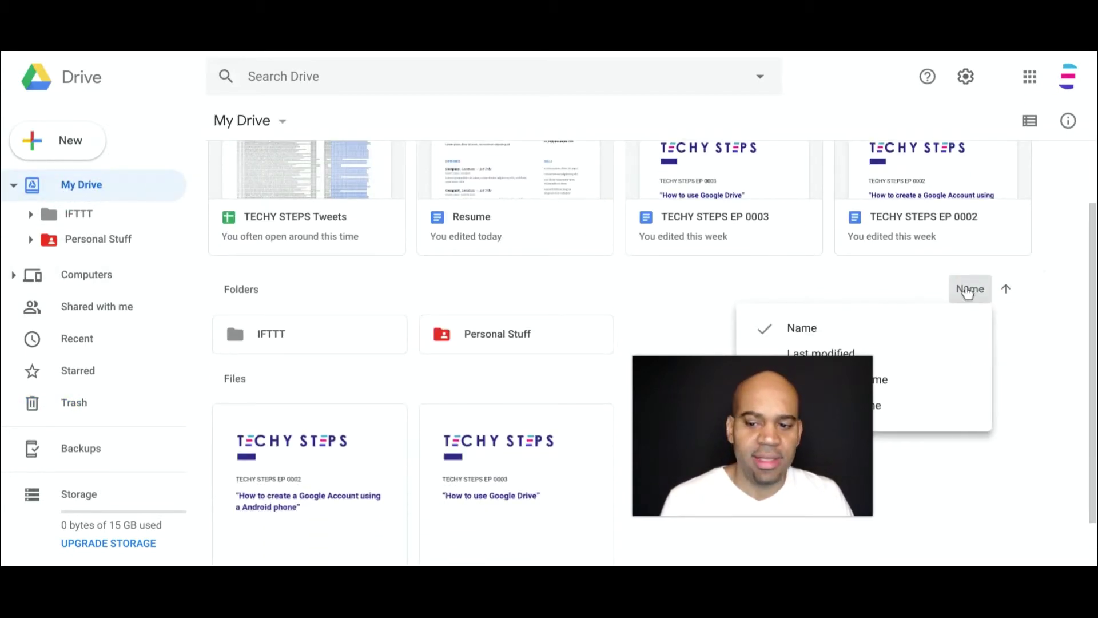
scroll(951, 286, down, 1)
drag(750, 421, 66, 470)
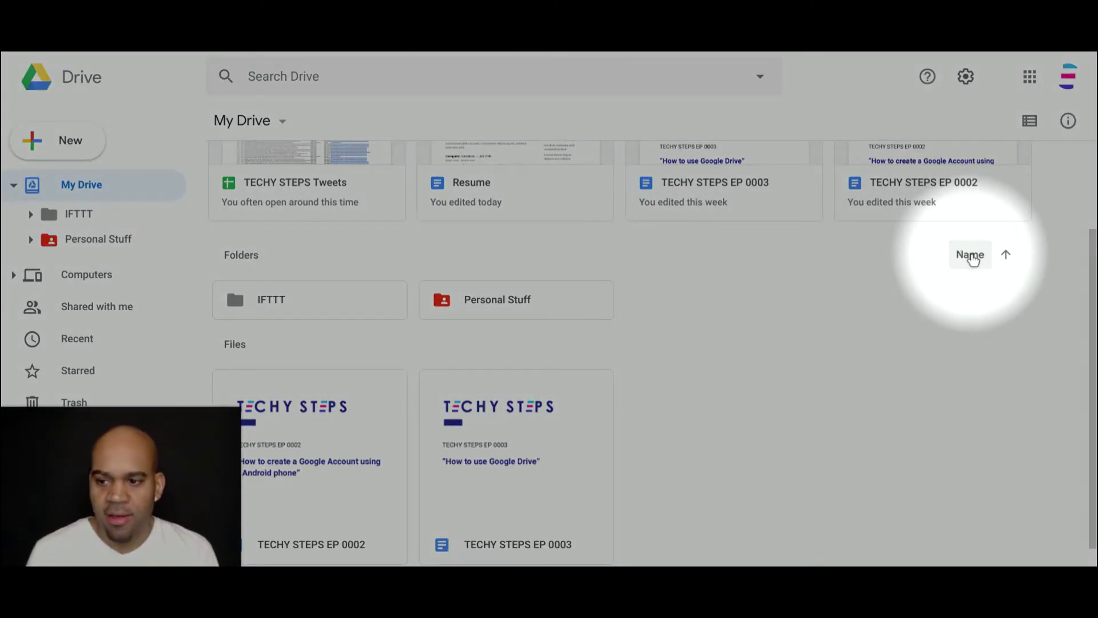
Sort the My Drive items by Last modified, followed by Last modified by me
click(971, 258)
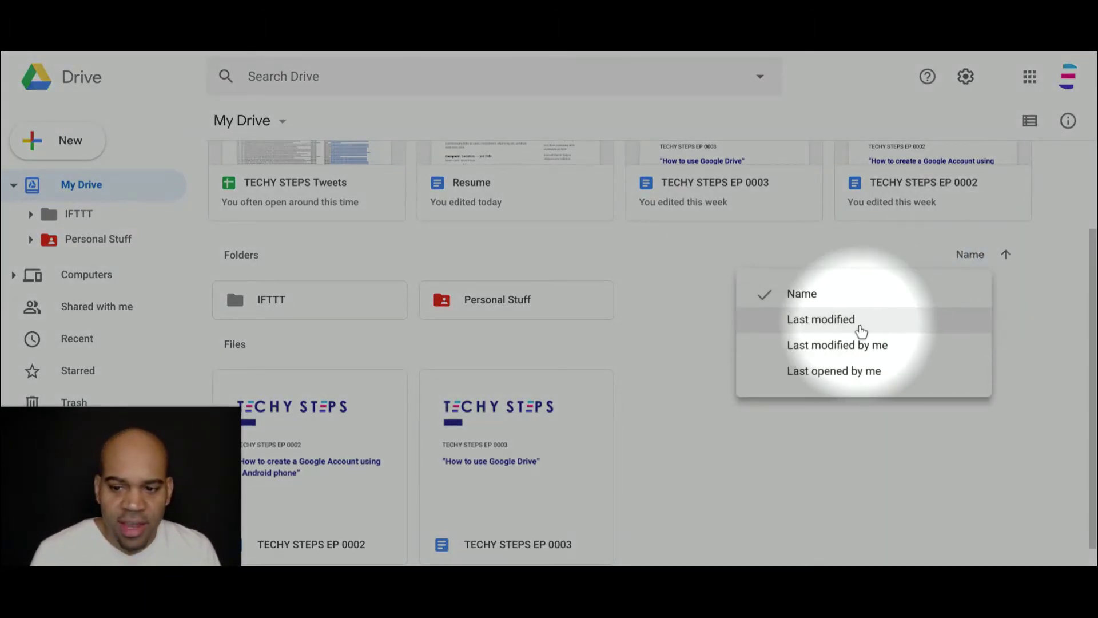
click(820, 329)
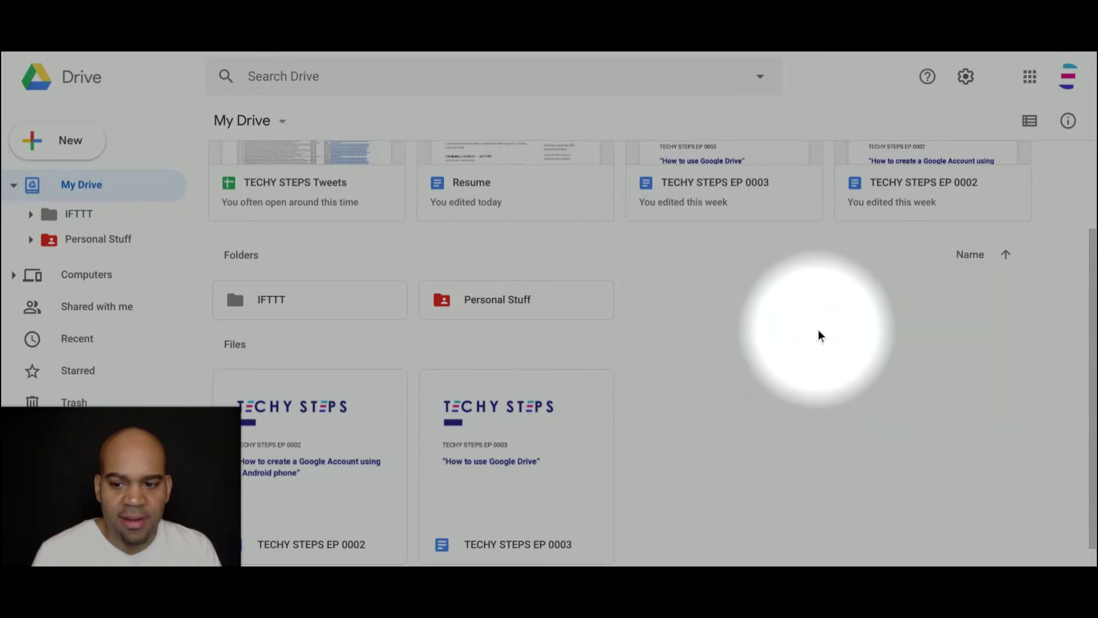
click(951, 268)
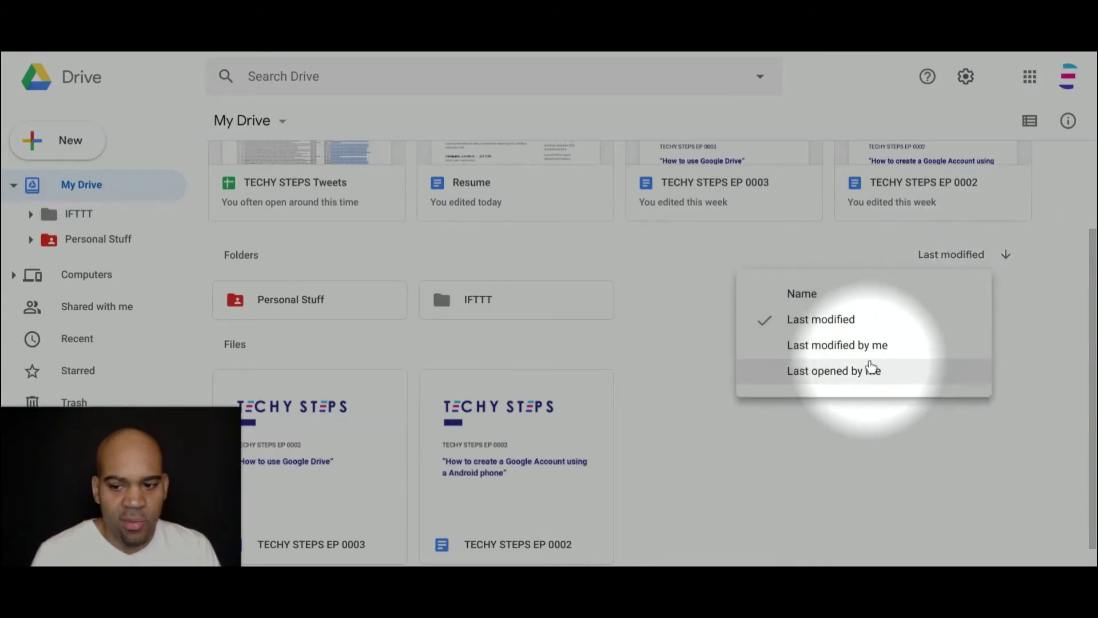
click(864, 350)
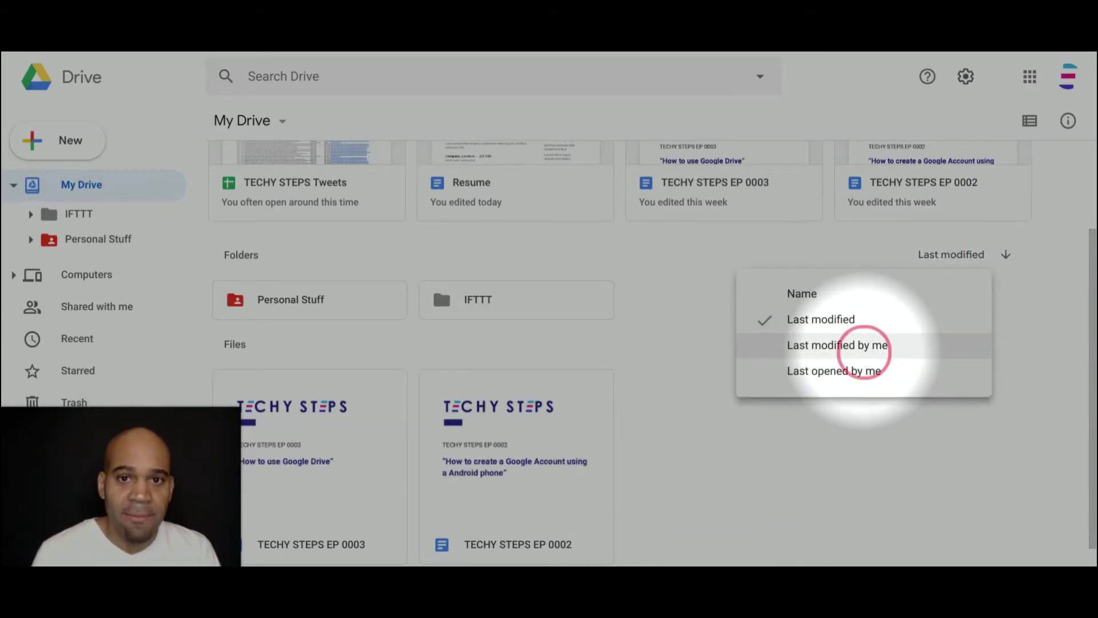
Sort the My Drive folders and files by Name and look over the list
click(944, 258)
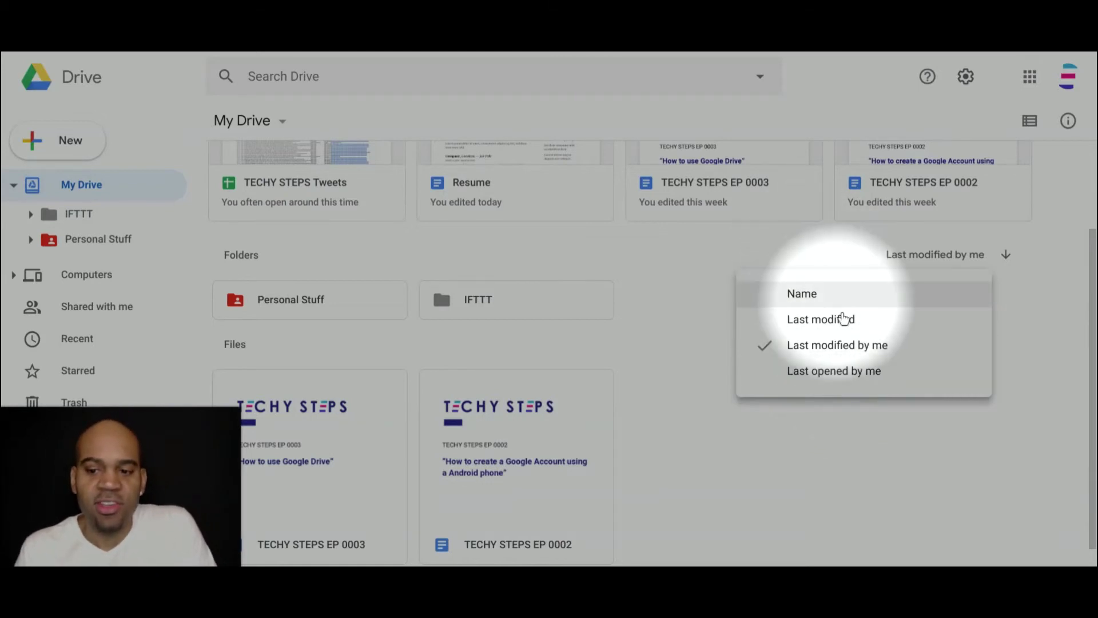
click(812, 295)
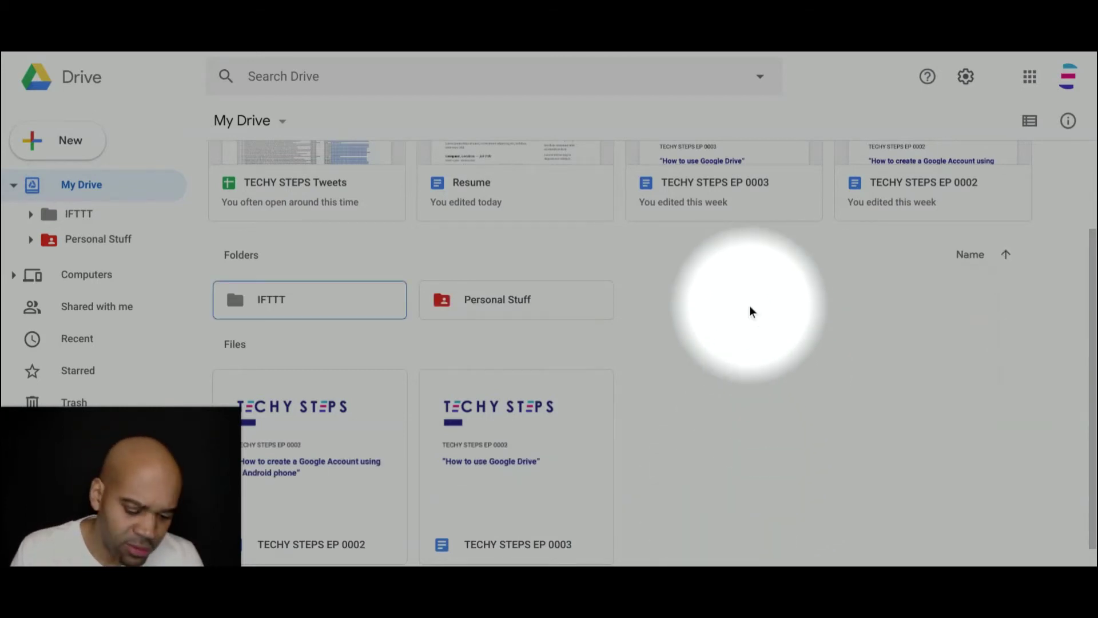
scroll(701, 383, down, 1)
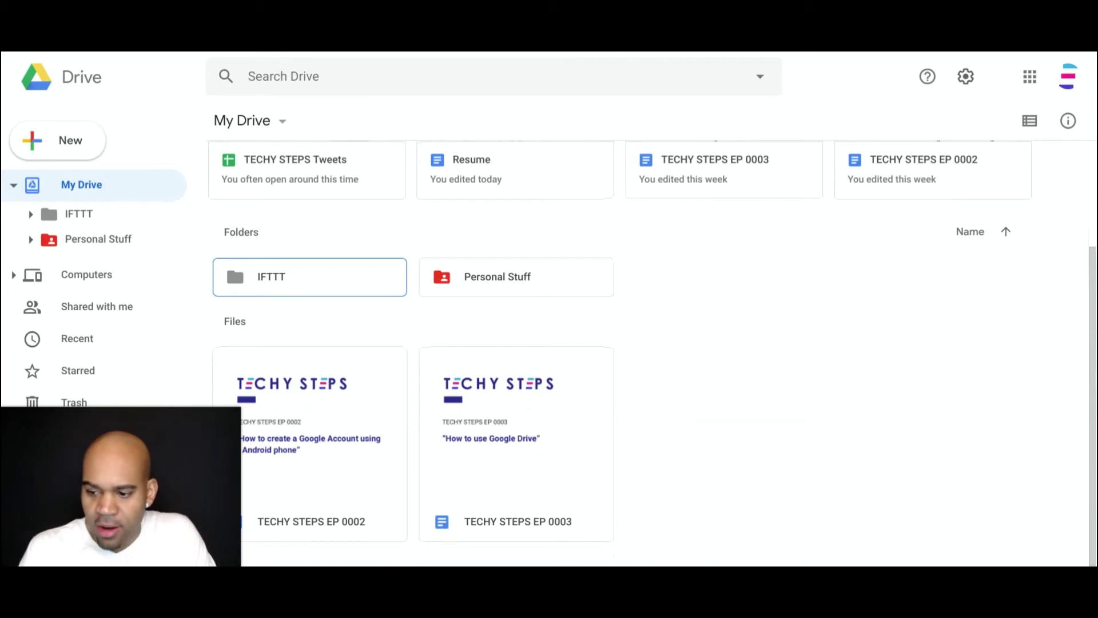
scroll(410, 377, up, 2)
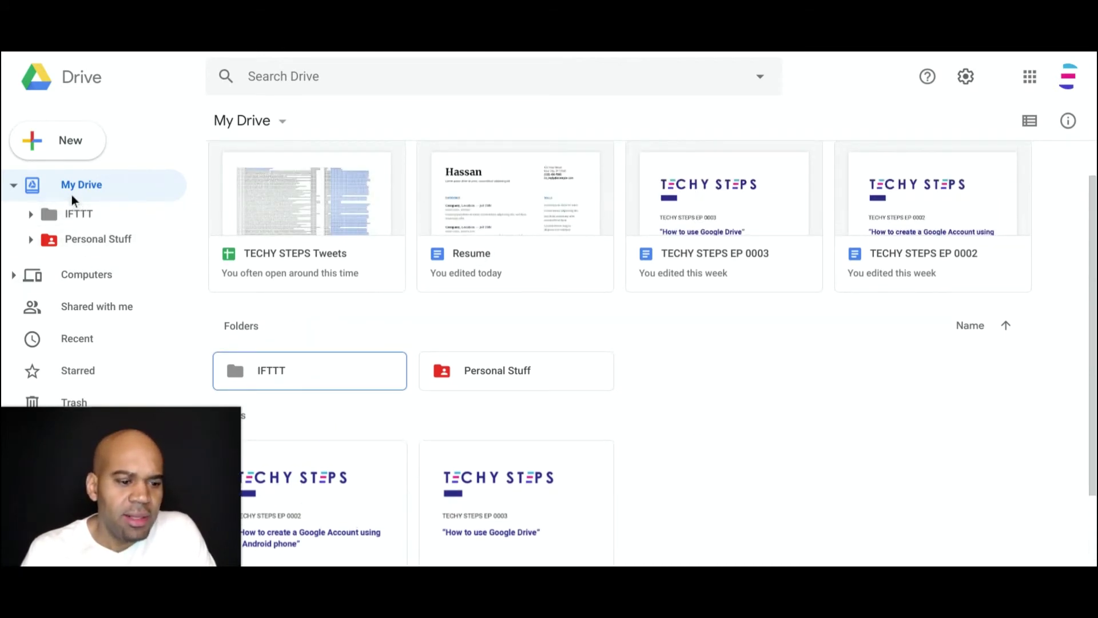
Examine the item types that can be created or uploaded in My Drive, including the additional Google apps, without creating anything
mouse_move(121, 480)
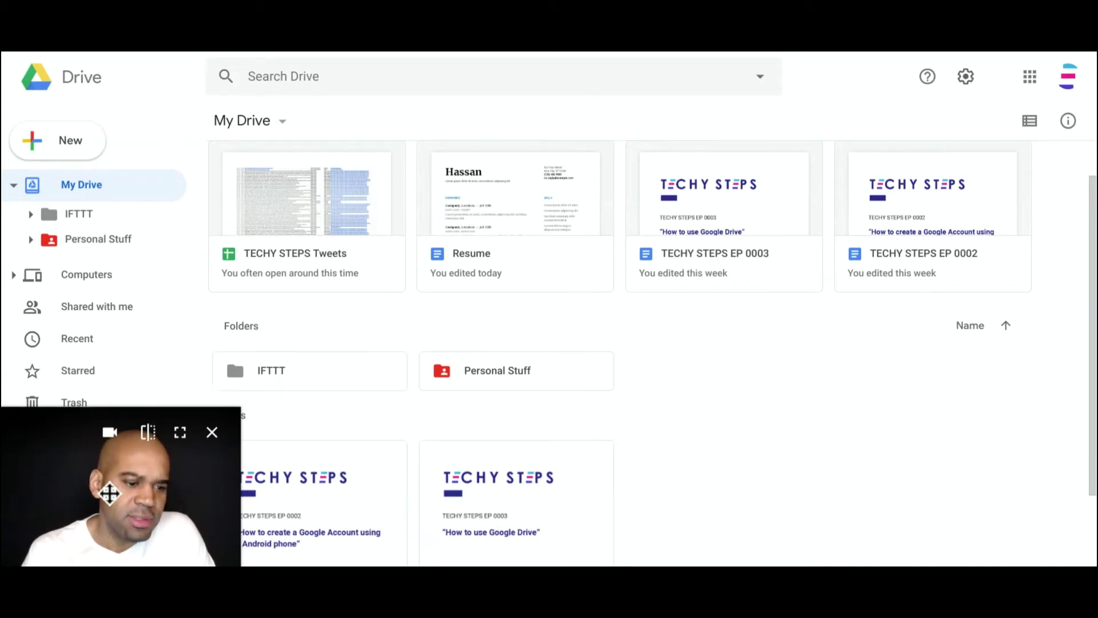
drag(108, 490, 732, 447)
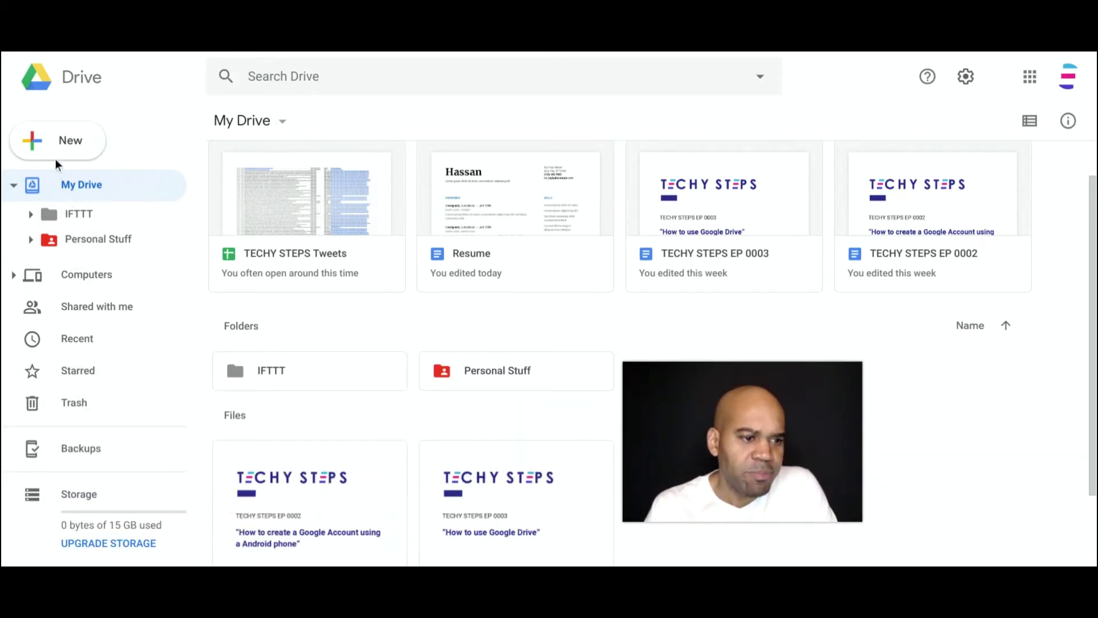
click(71, 150)
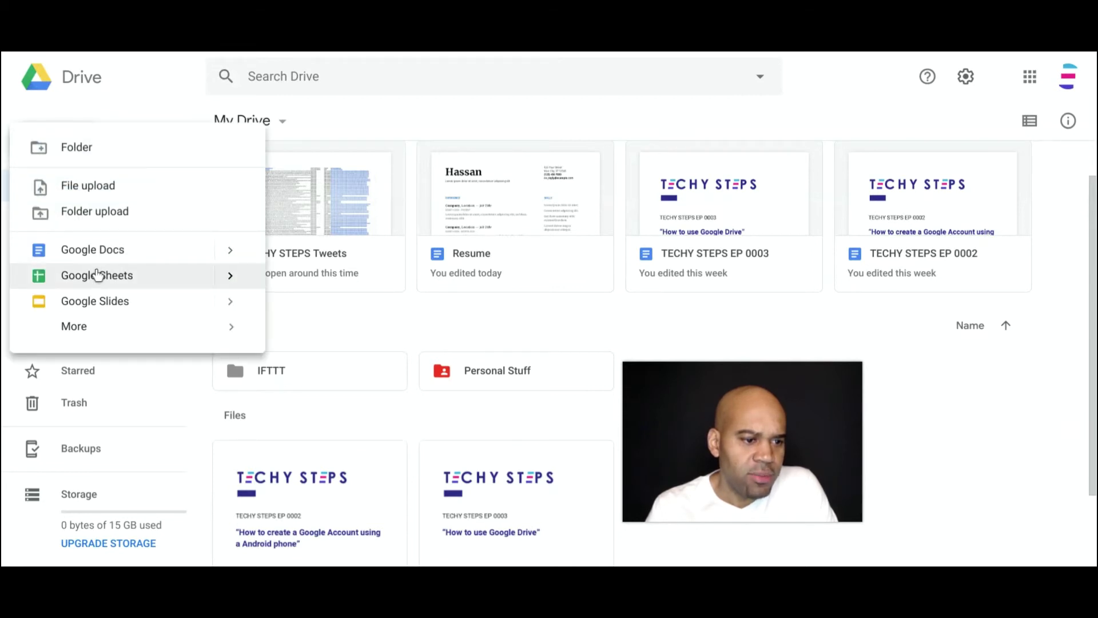
mouse_move(129, 330)
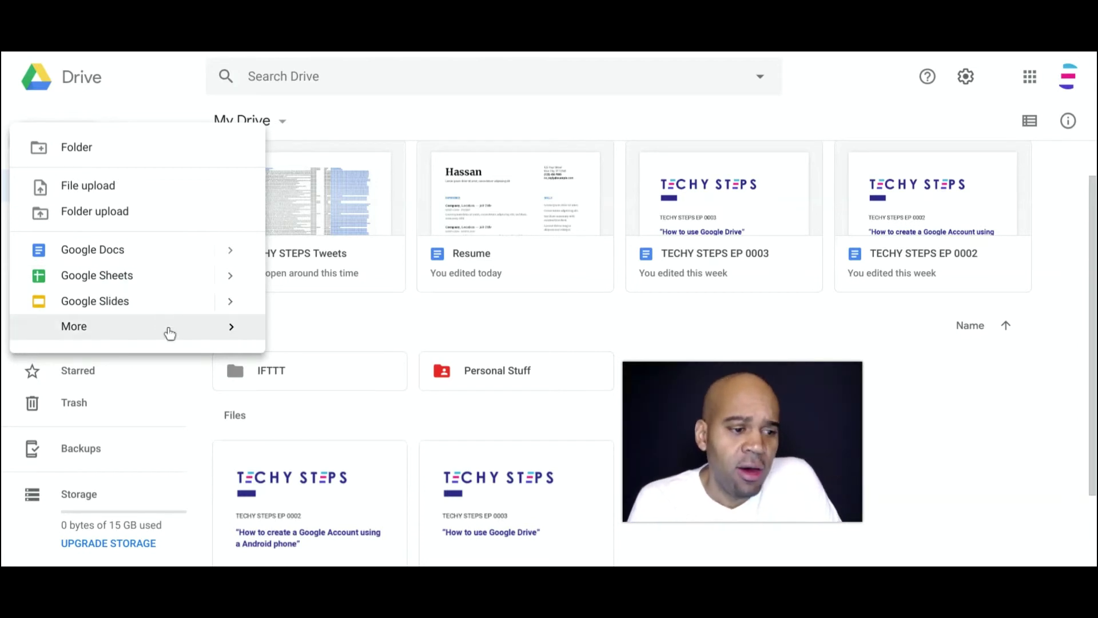
mouse_move(168, 325)
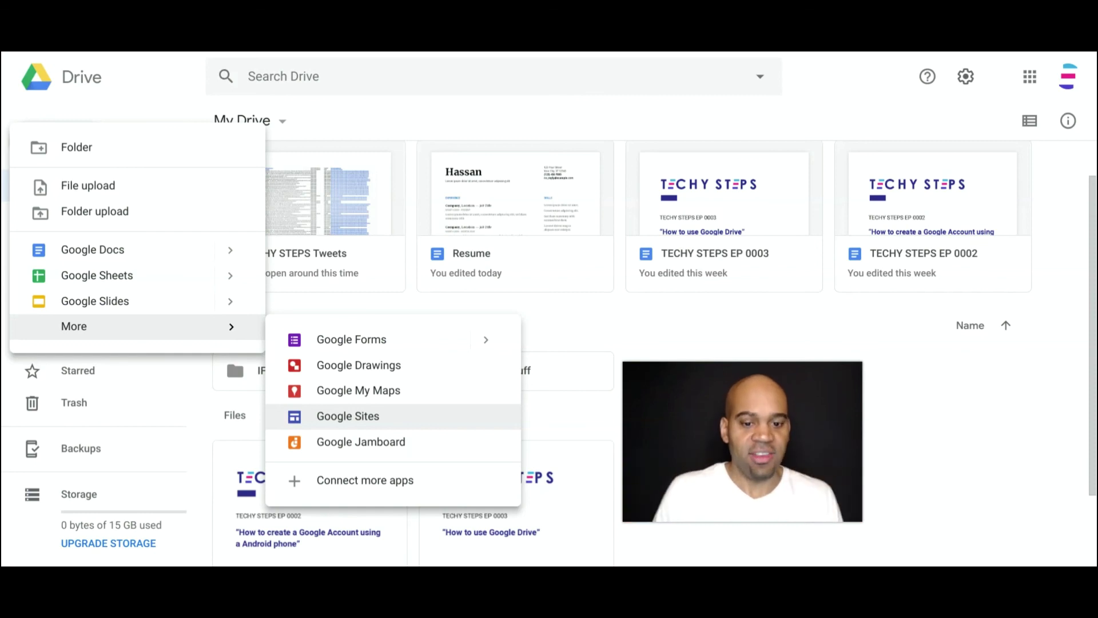
click(836, 318)
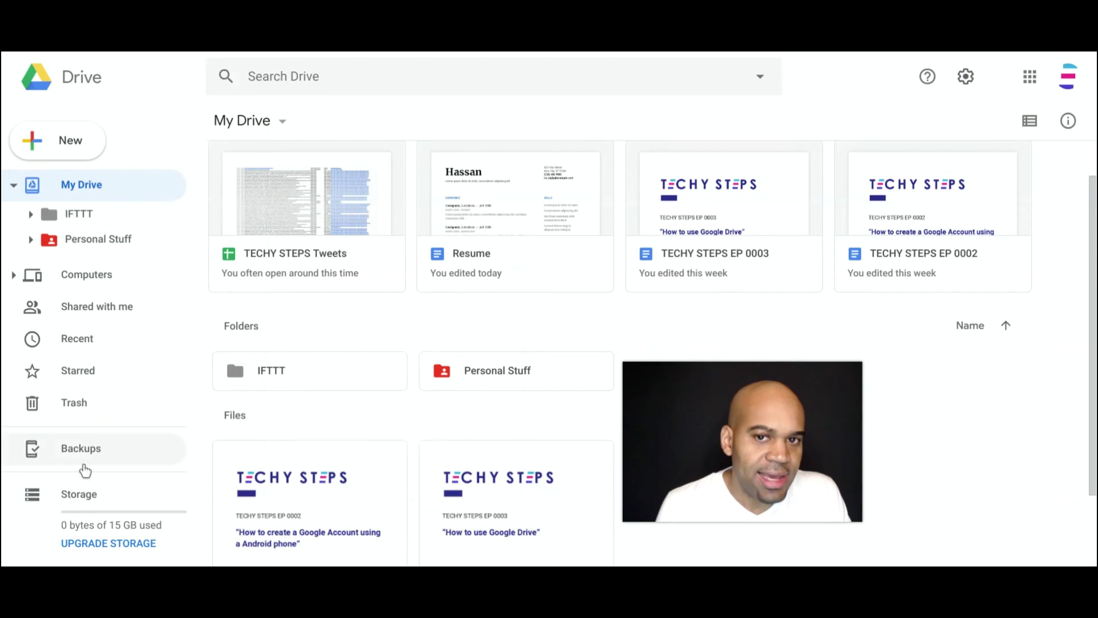